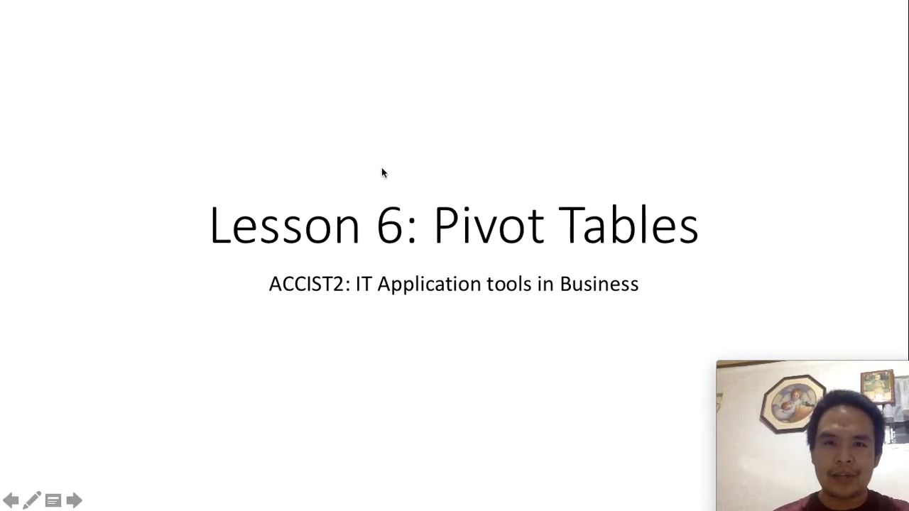
Step: Leave the full-screen Lesson 6: Pivot Tables slideshow and return to the one-slide presentation
key("Escape")
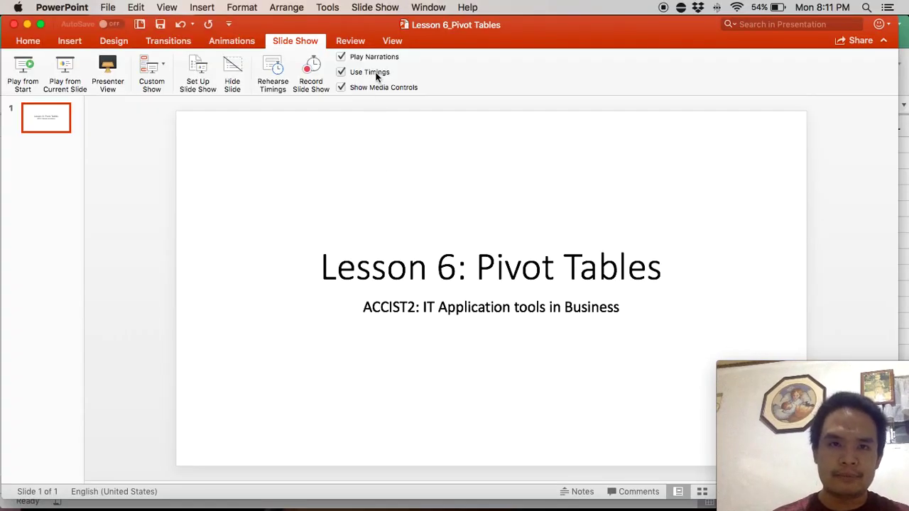
Step: Switch from PowerPoint to the Lesson 6 - Pivot tables Excel workbook
left_click(377, 8)
key("ctrl+Up")
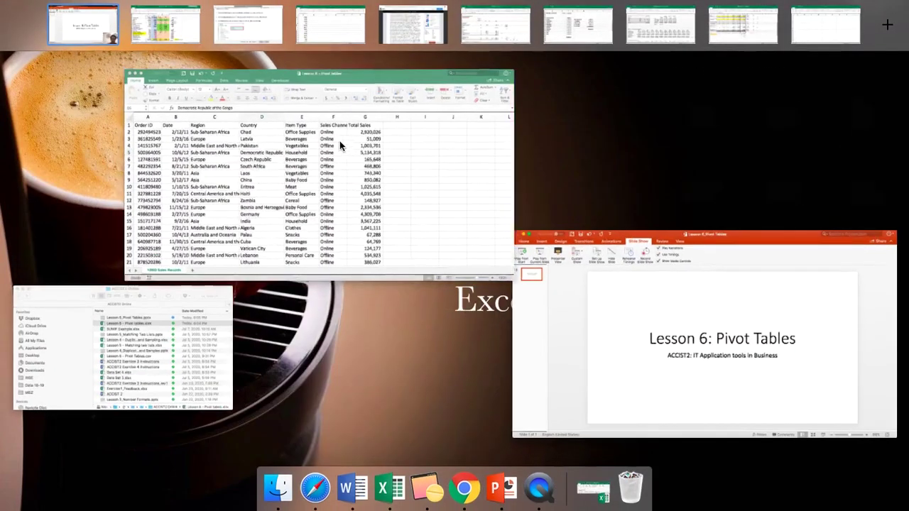
left_click(339, 140)
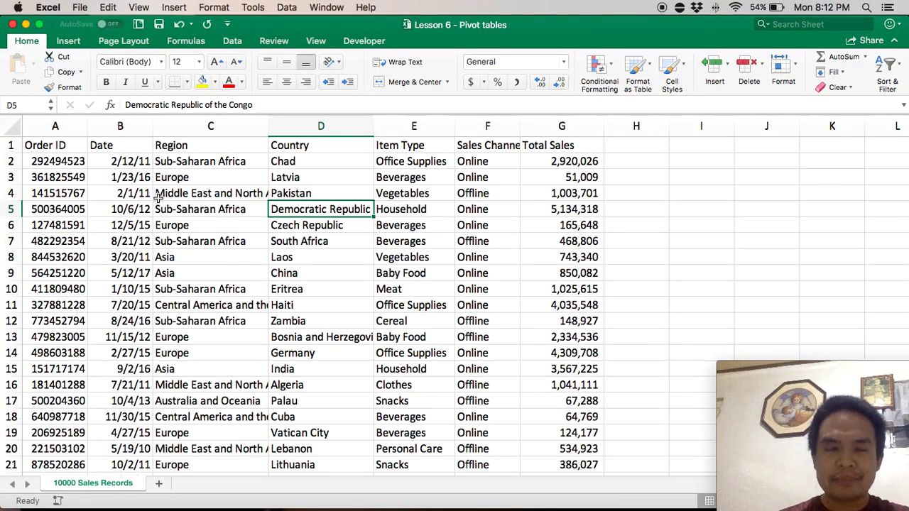
Step: Point out row 3's Order ID, date, region, country Latvia, item type and sales channel
left_click(381, 265)
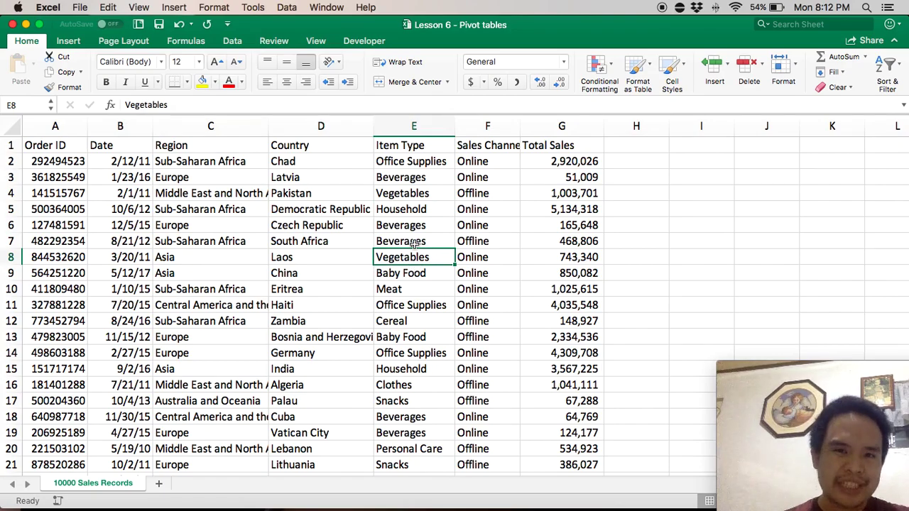
left_click(176, 227)
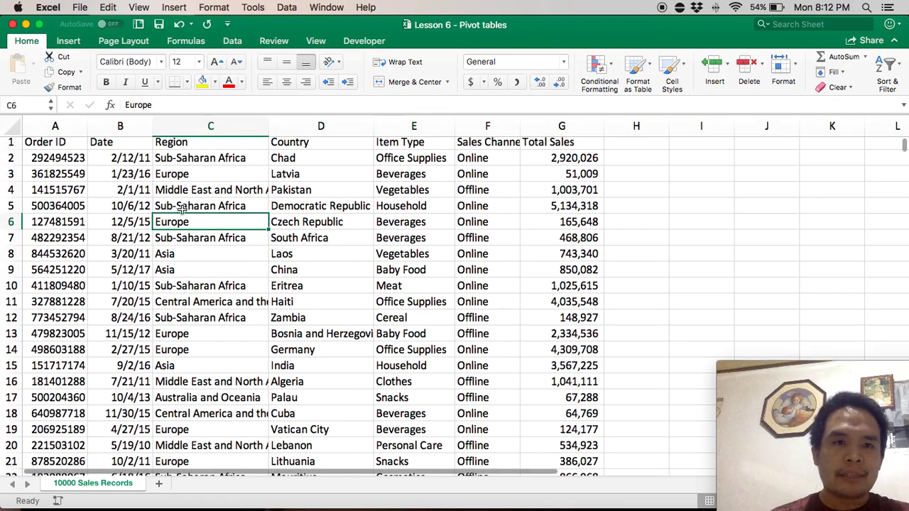
scroll(213, 220, "down", 1)
scroll(270, 215, "up", 1)
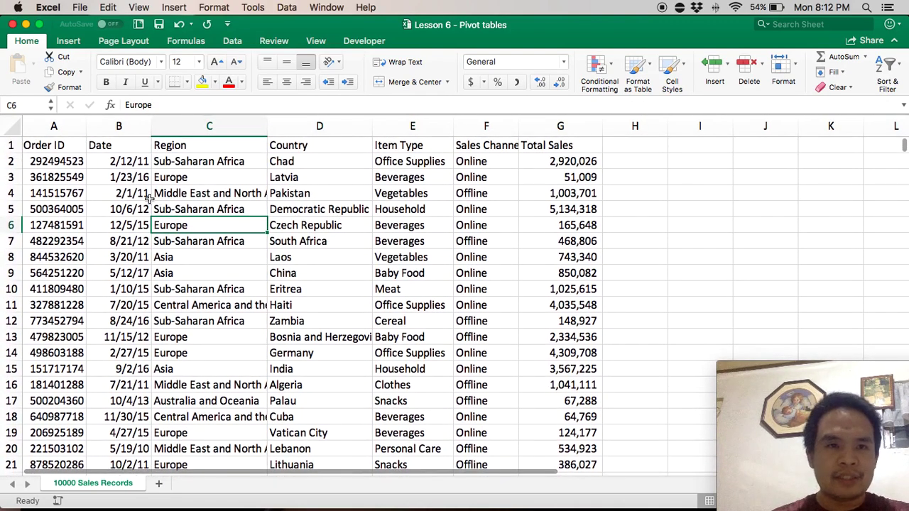
left_click(68, 175)
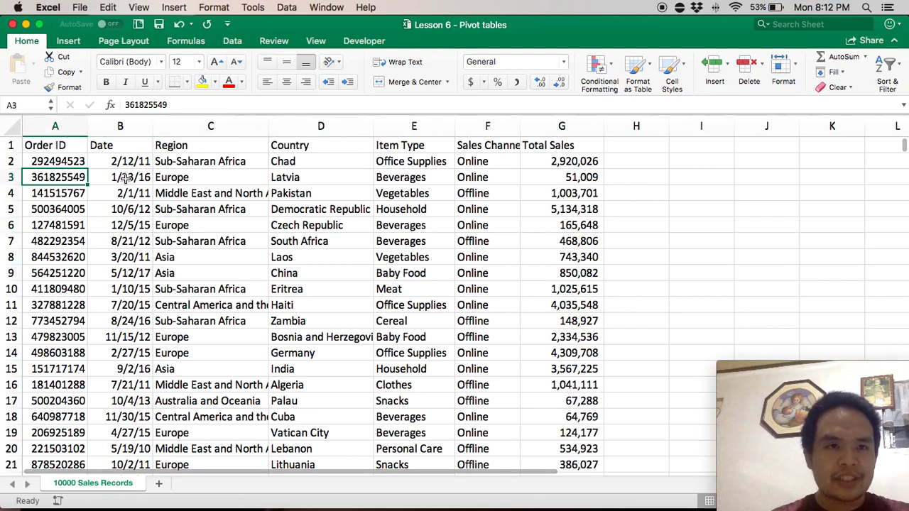
left_click(119, 177)
left_click(206, 177)
left_click(291, 182)
left_click(426, 180)
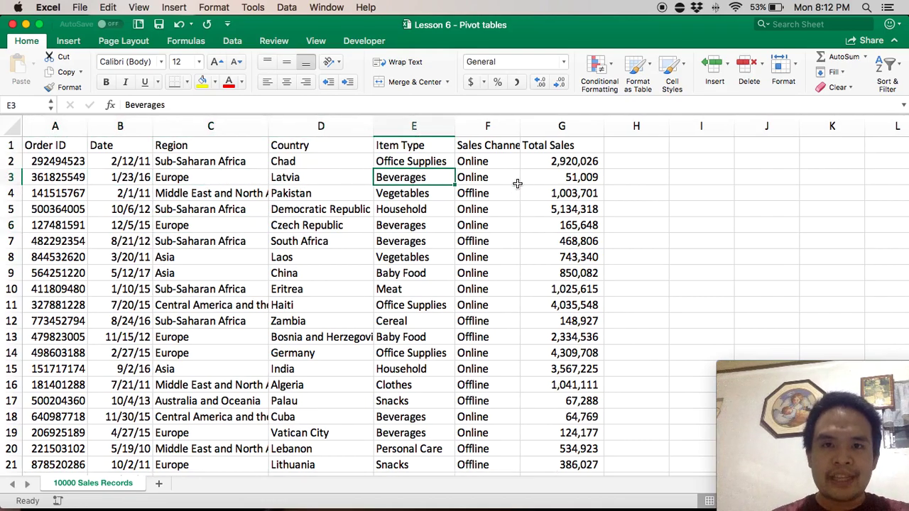
left_click(472, 177)
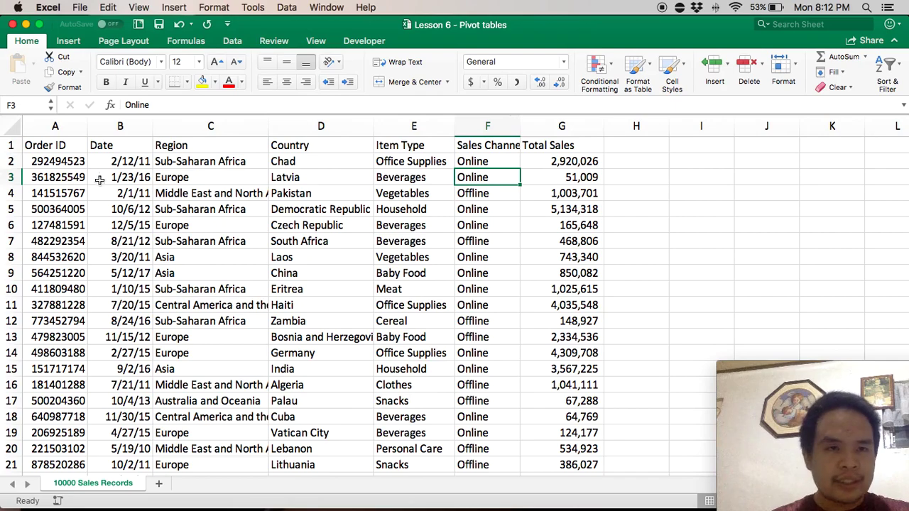
Step: Select rows 2 through 5 to show that each row is one sales record
left_click(8, 161)
left_click(8, 177)
left_click(8, 193)
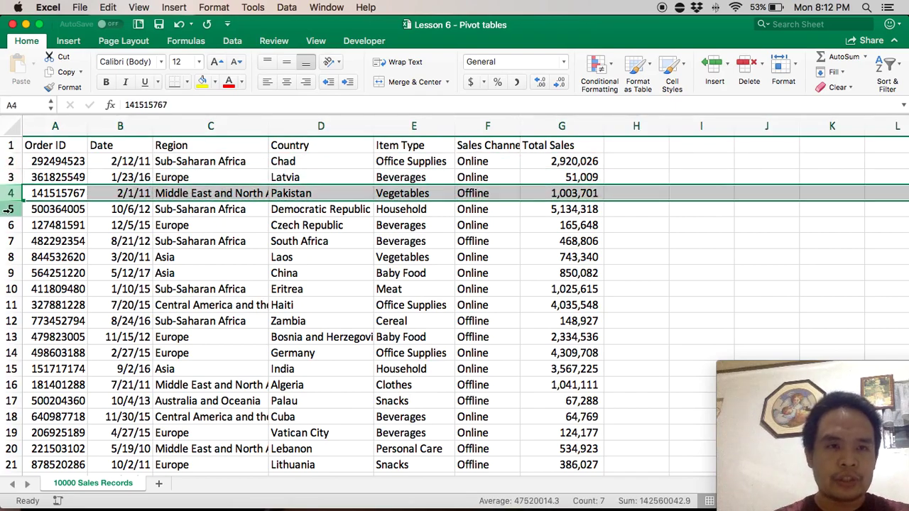
left_click(9, 209)
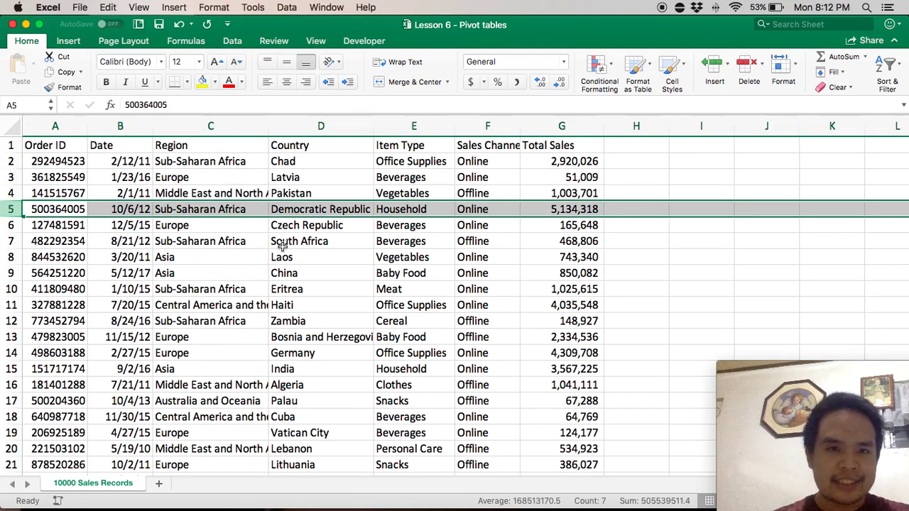
Step: Point out sample values like South Africa, Europe, Czech Republic, Latvia and Household
left_click(324, 241)
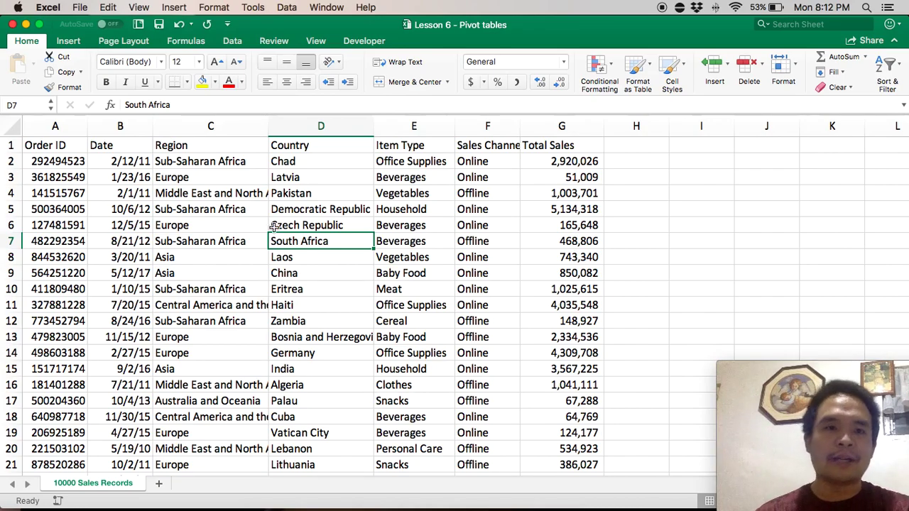
scroll(199, 256, "down", 1)
scroll(200, 258, "down", 1)
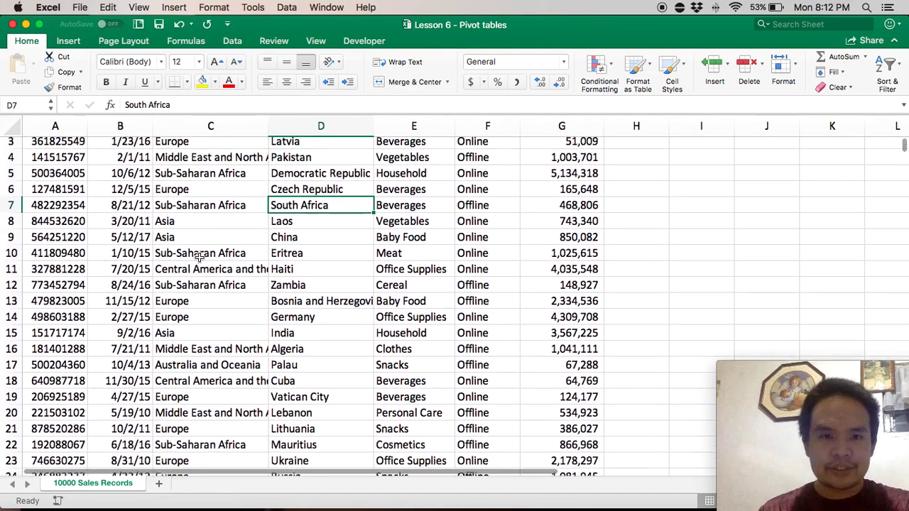
scroll(235, 234, "up", 3)
left_click(160, 224)
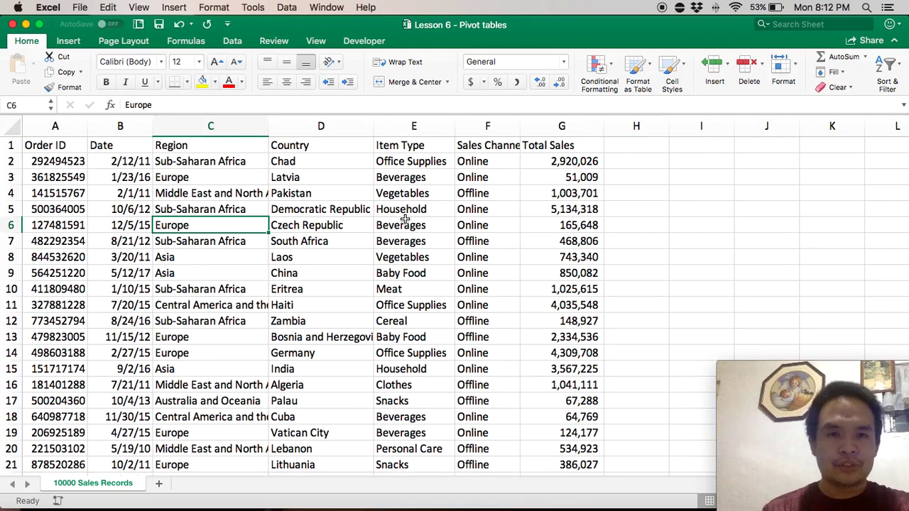
left_click(324, 226)
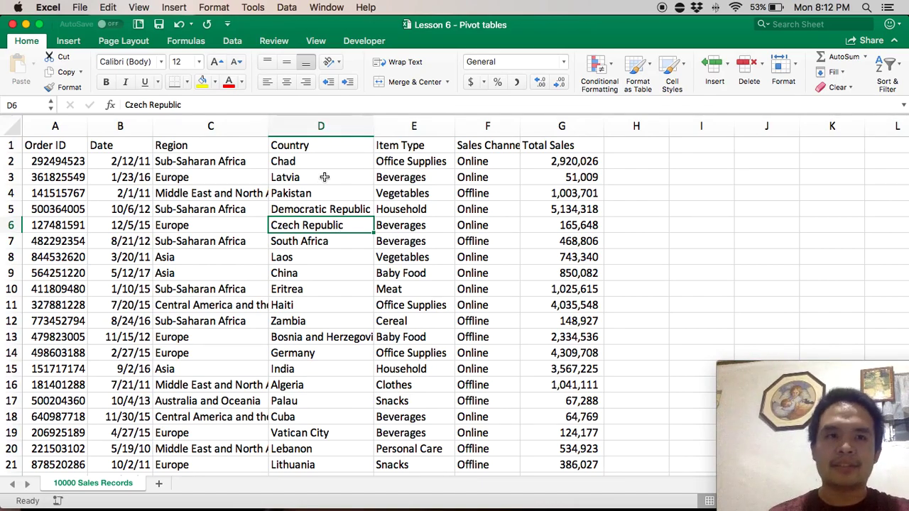
left_click(326, 178)
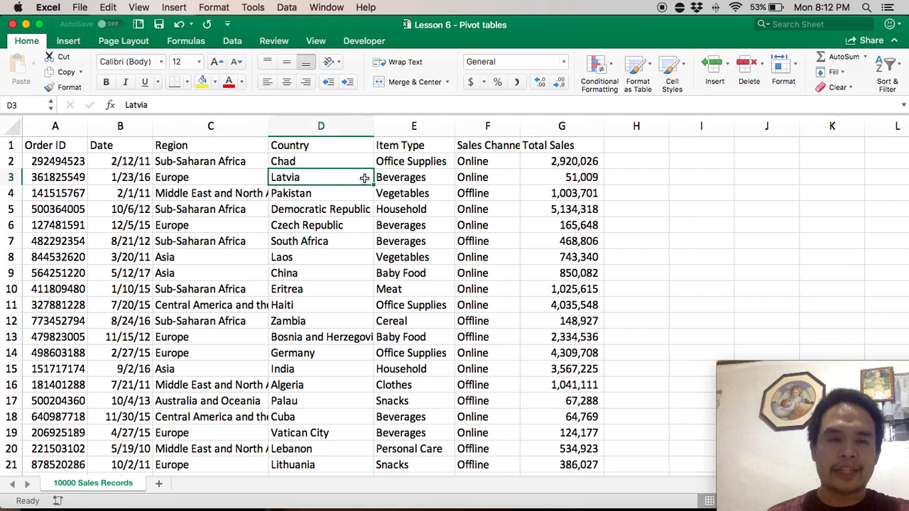
left_click(451, 208)
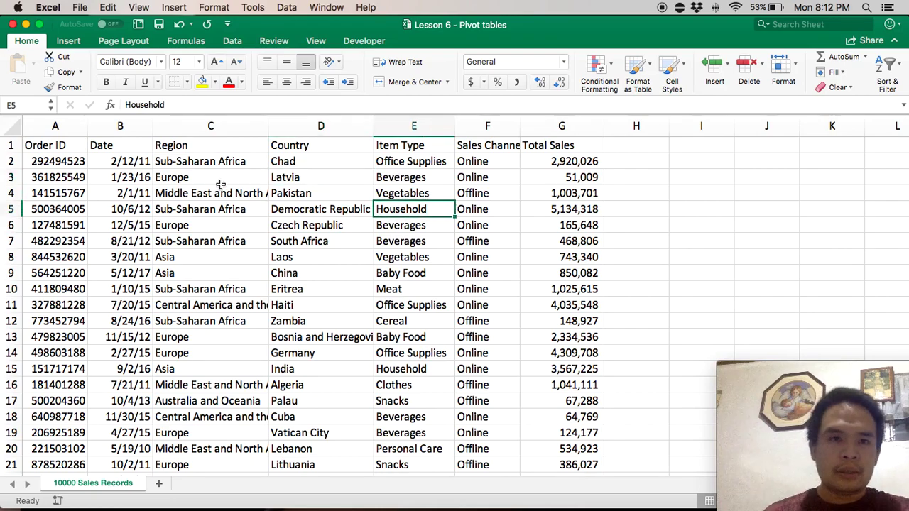
left_click(254, 178)
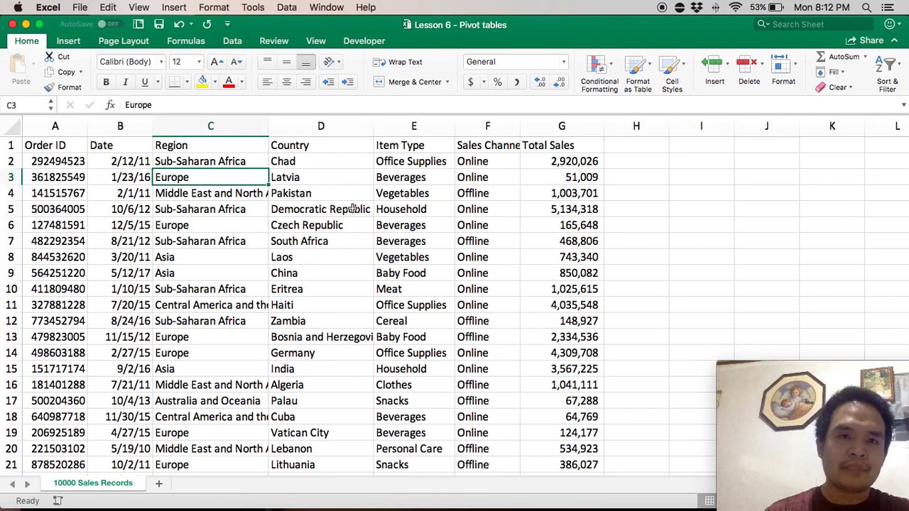
Step: Insert a PivotTable from '10000 Sales Records'!$A$1:$G$10001 on a new worksheet
left_click(74, 42)
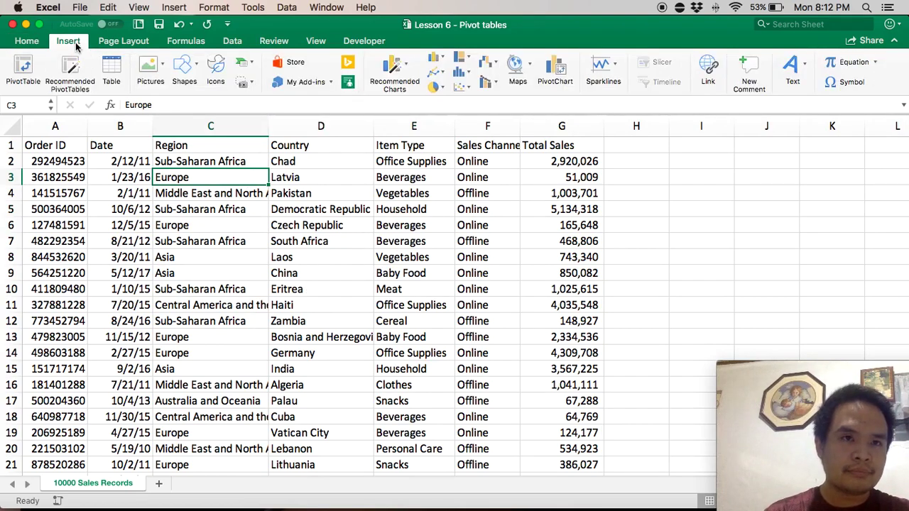
left_click(26, 67)
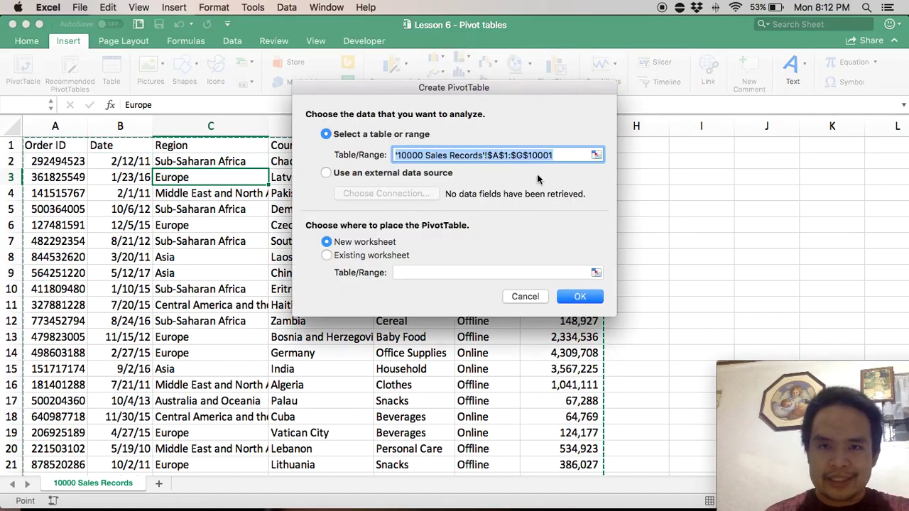
left_click_drag(460, 90, 419, 71)
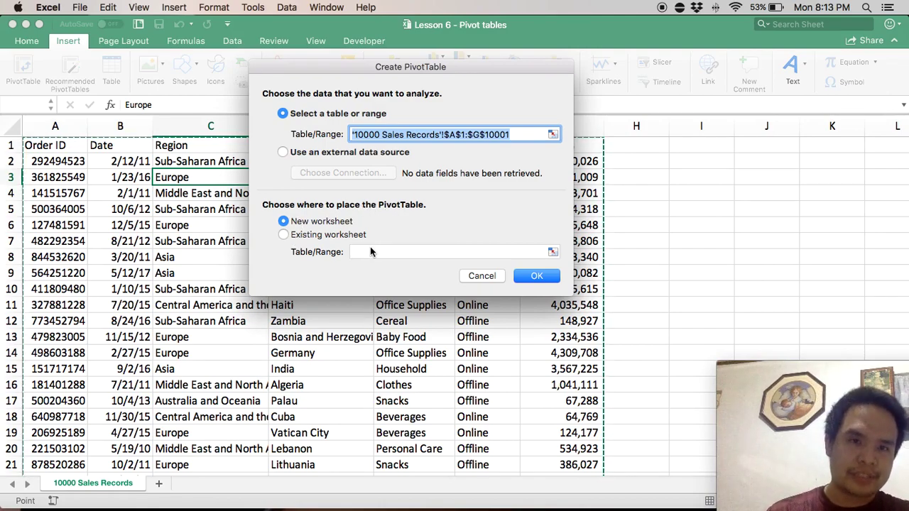
left_click(538, 278)
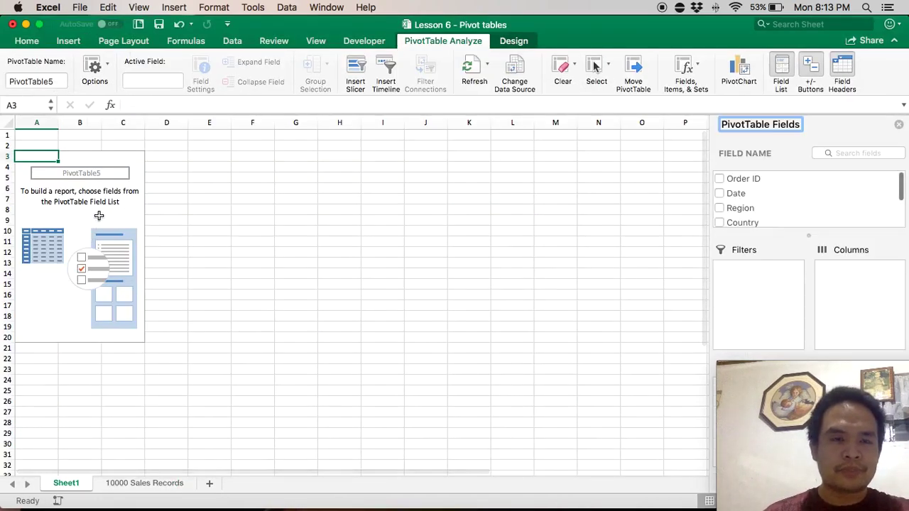
Step: Rearrange the PivotTable Fields pane and review the available fields, Order ID through Total Sales
left_click(96, 220)
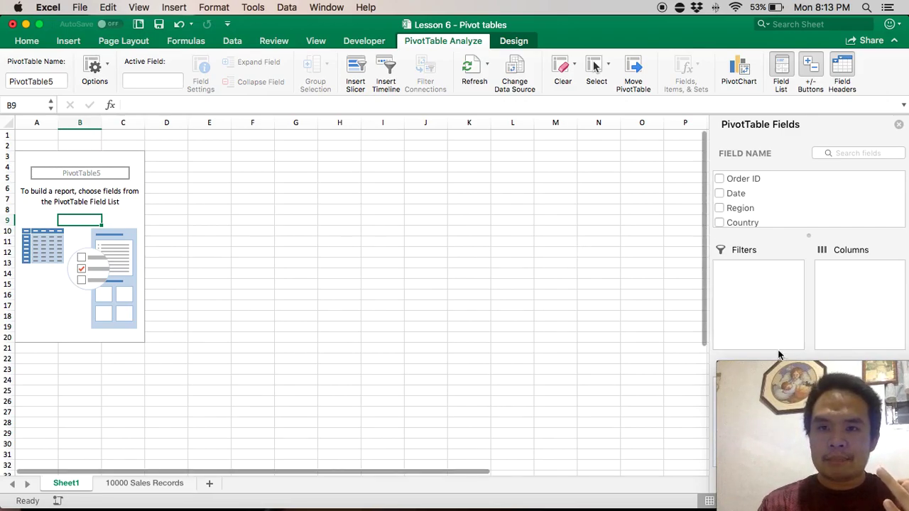
mouse_move(783, 371)
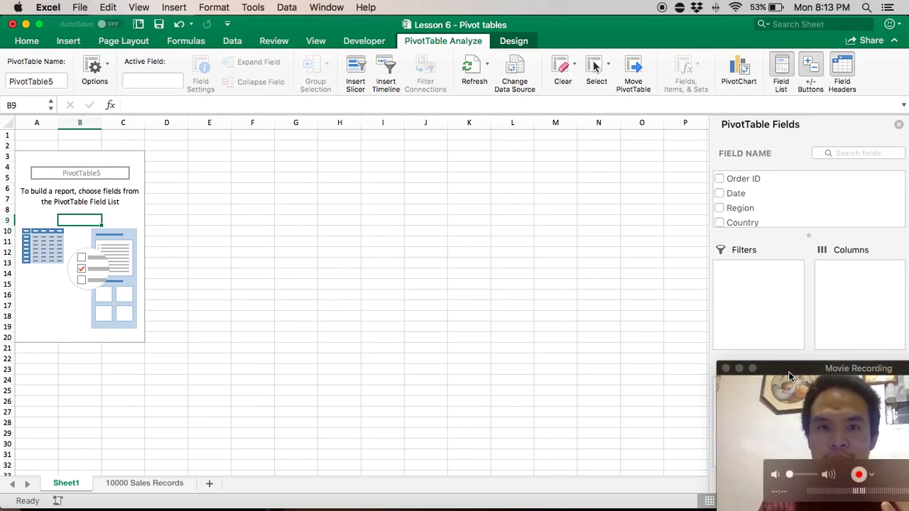
left_click_drag(789, 372, 453, 366)
mouse_move(673, 395)
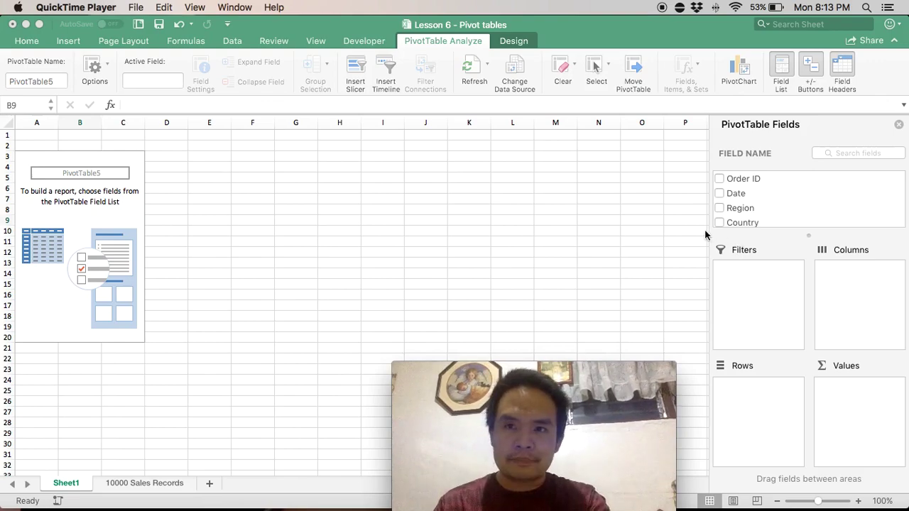
left_click(755, 190)
scroll(755, 197, "down", 4)
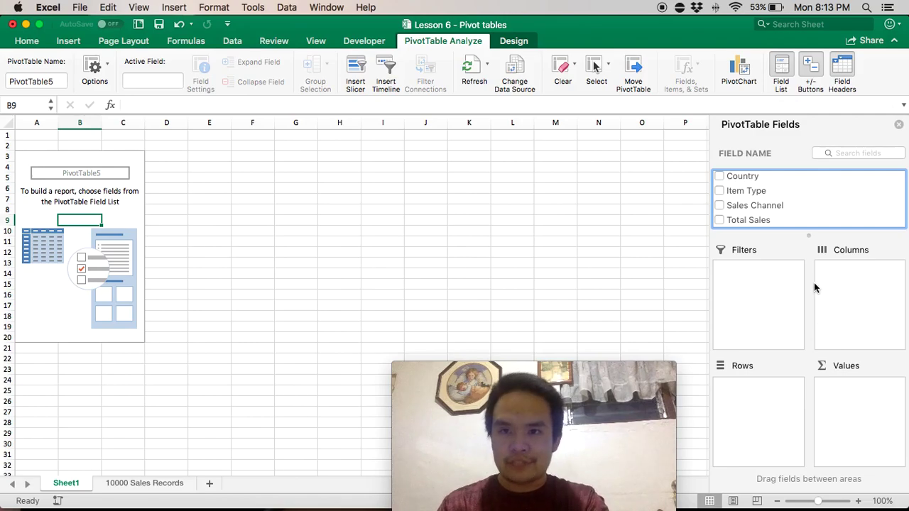
scroll(794, 210, "up", 1)
scroll(789, 206, "up", 3)
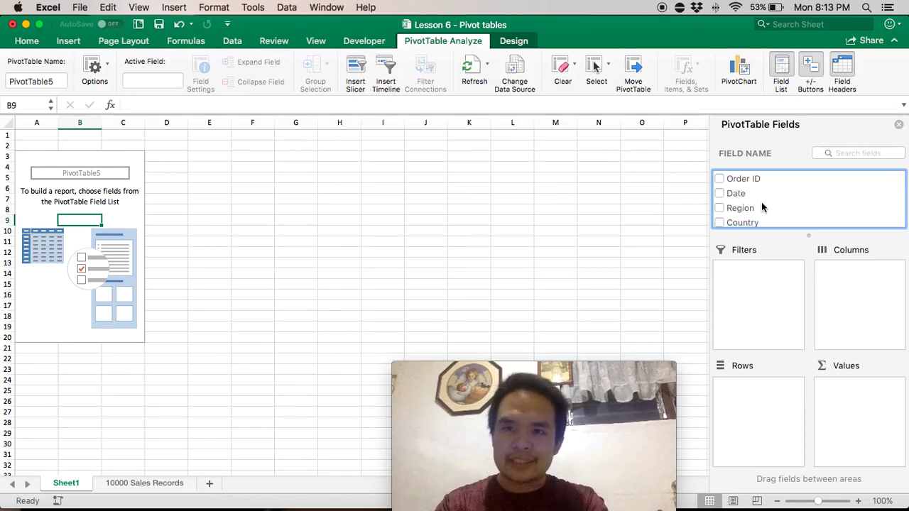
scroll(762, 206, "down", 3)
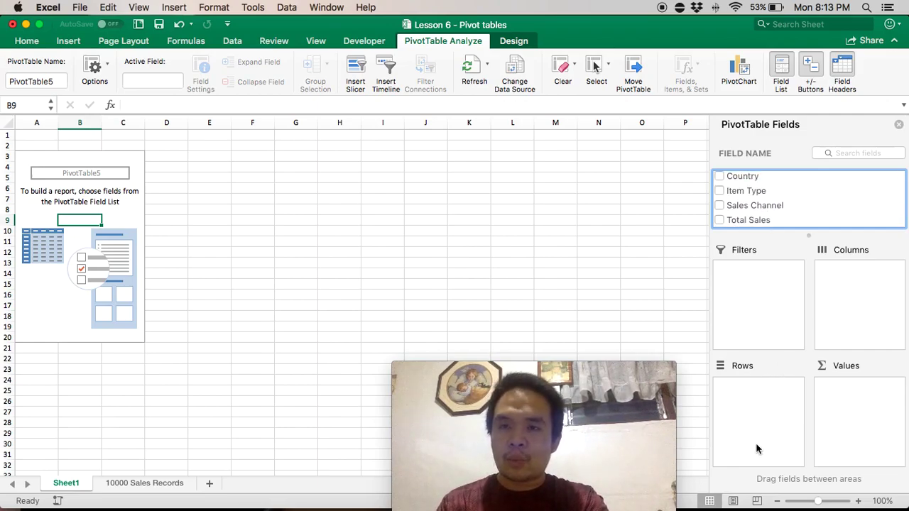
Step: Put Item Type in the pivot rows and Sum of Total Sales in Values
left_click(750, 195)
left_click_drag(761, 195, 756, 415)
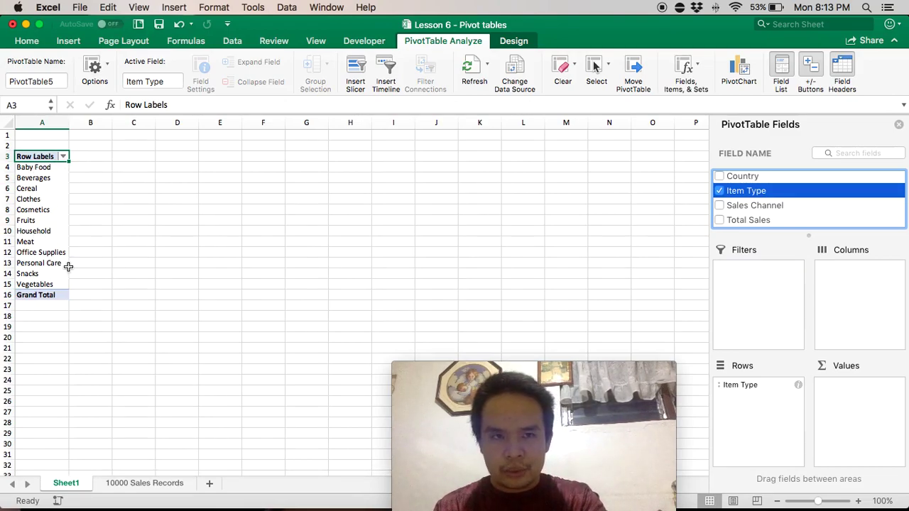
left_click(742, 221)
left_click_drag(742, 222, 860, 396)
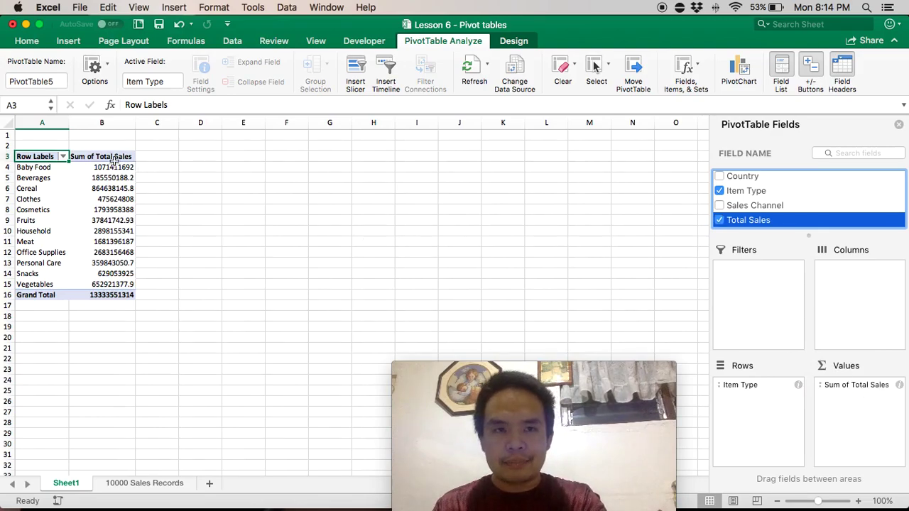
Step: Format the sales sums through Grand Total with Comma Style and no decimal places
left_click(113, 163)
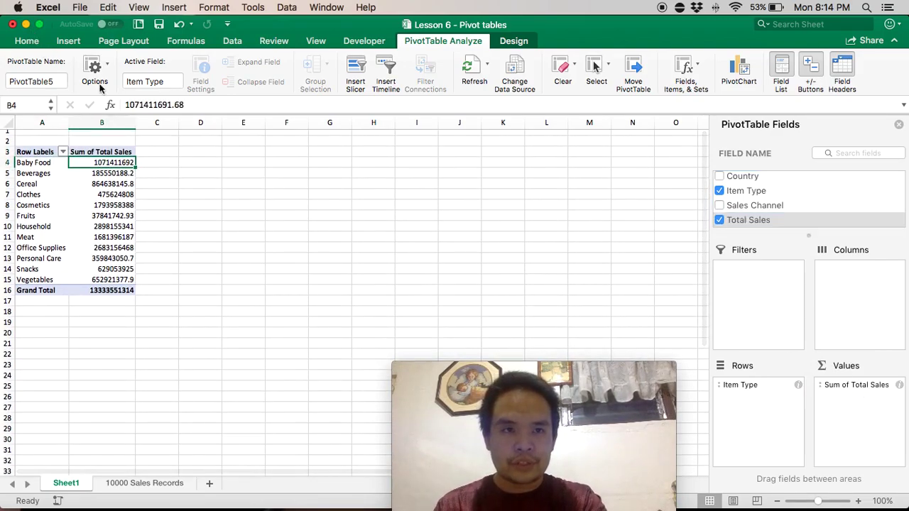
left_click(174, 182)
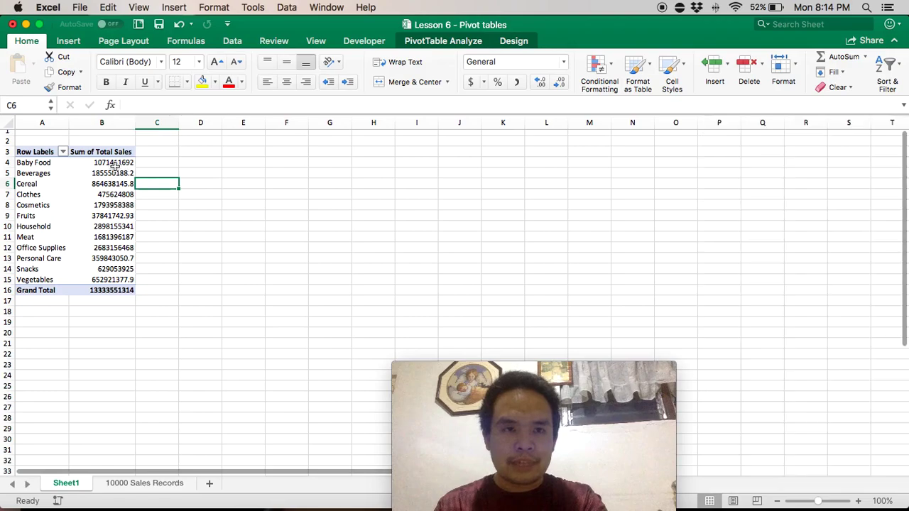
left_click_drag(104, 162, 106, 291)
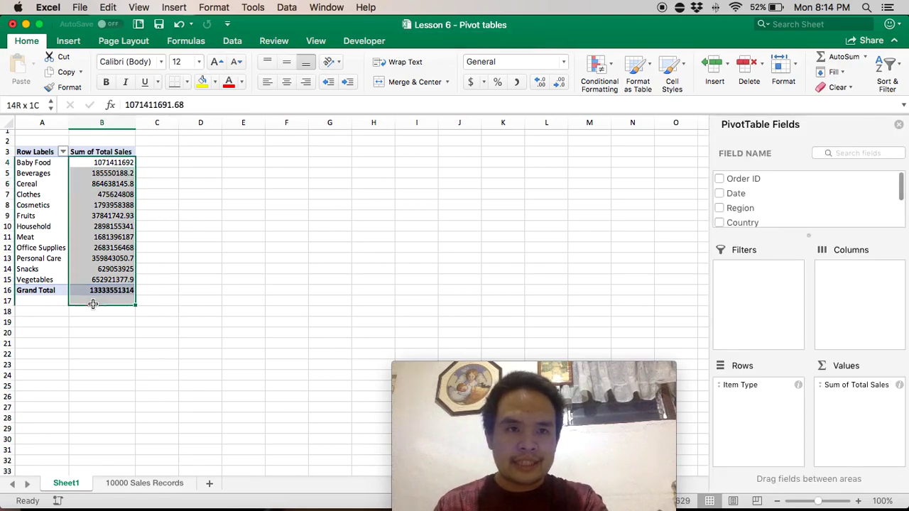
left_click(515, 81)
left_click(559, 81)
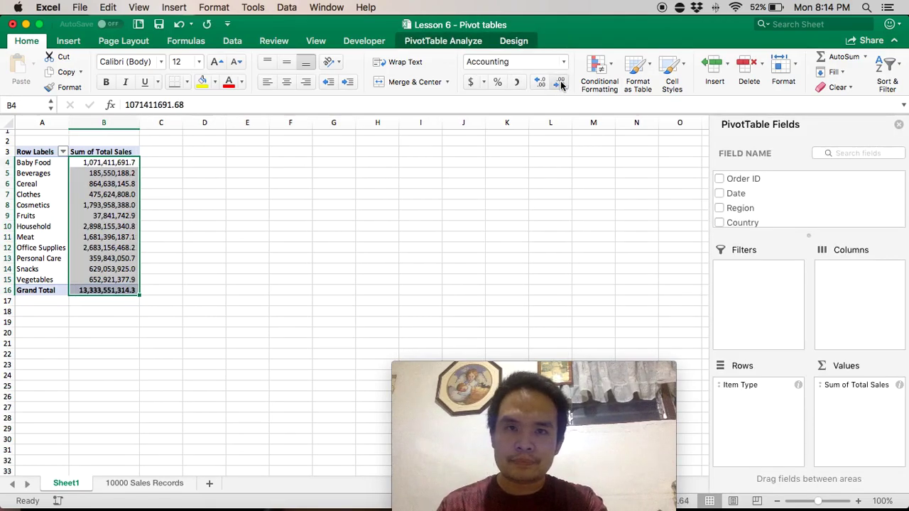
left_click(559, 82)
left_click(106, 173)
left_click(188, 162)
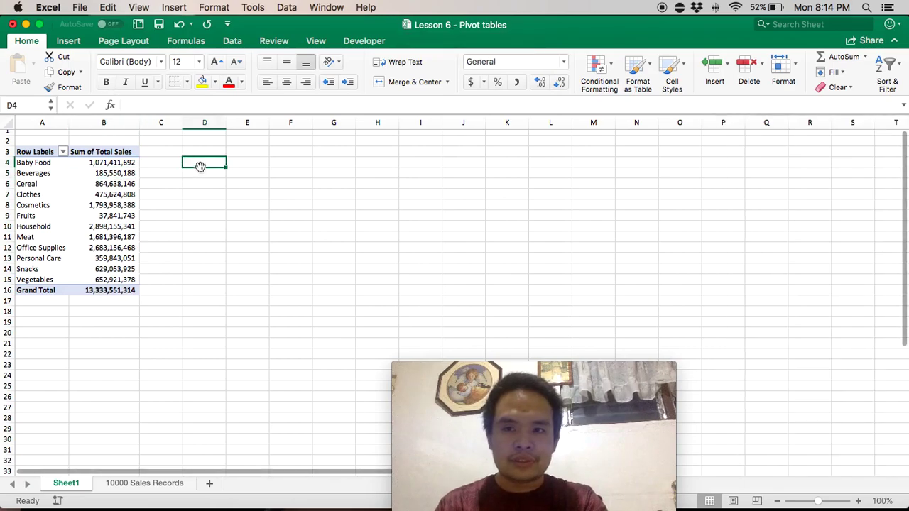
left_click(78, 162)
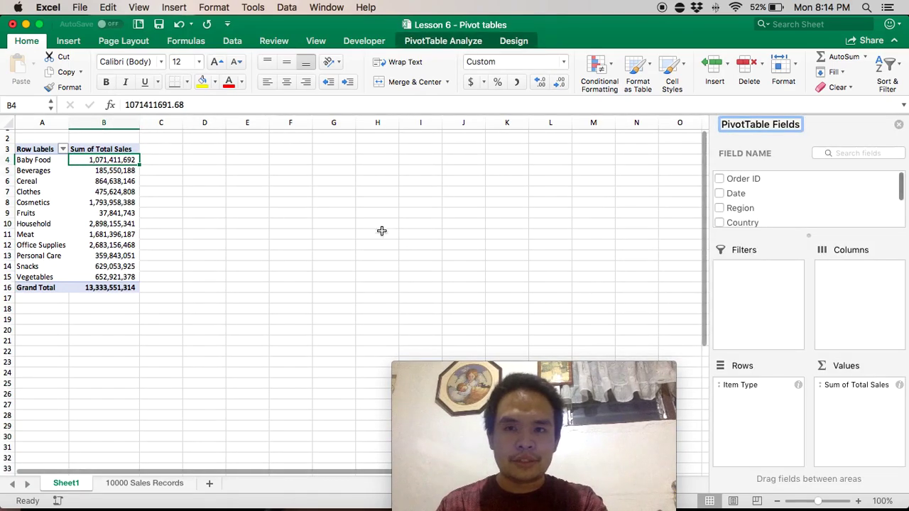
Step: Add Sales Channel to Columns, splitting totals into Offline and Online
scroll(74, 185, "up", 1)
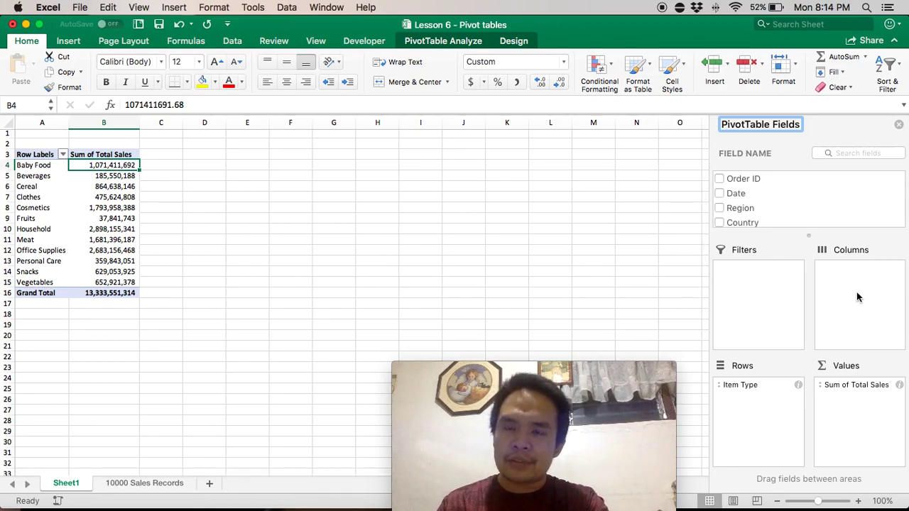
scroll(805, 202, "down", 3)
scroll(805, 203, "up", 3)
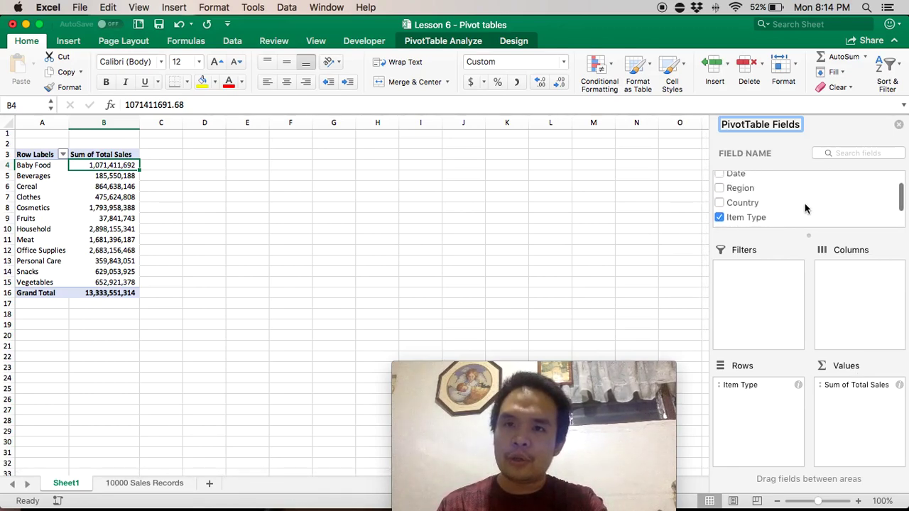
scroll(805, 206, "down", 3)
left_click(782, 207)
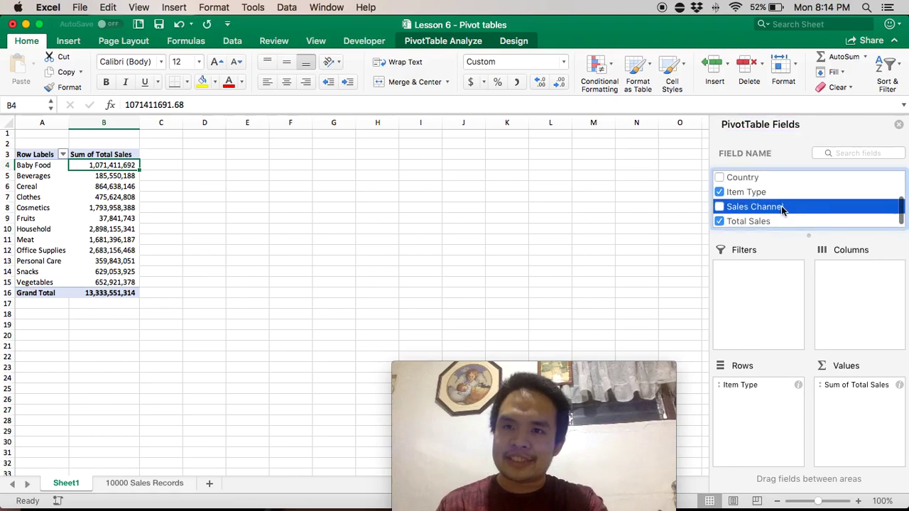
scroll(785, 209, "down", 1)
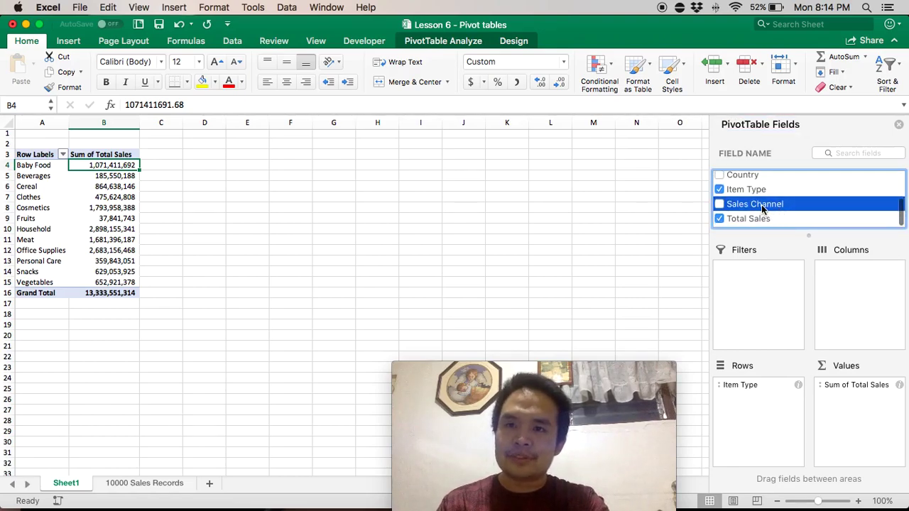
left_click_drag(812, 223, 880, 283)
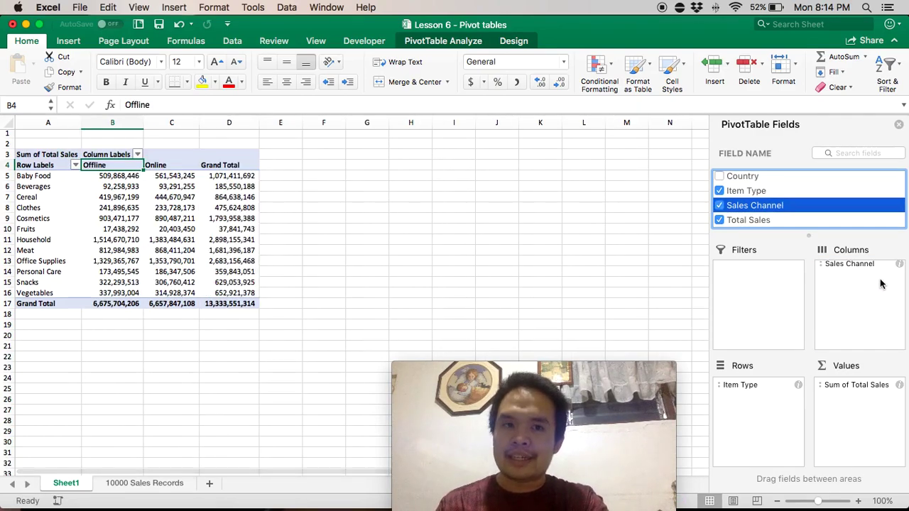
Step: Point out the item type rows, the Offline and Online headers, and Baby Food's offline sales
left_click(46, 188)
left_click(35, 180)
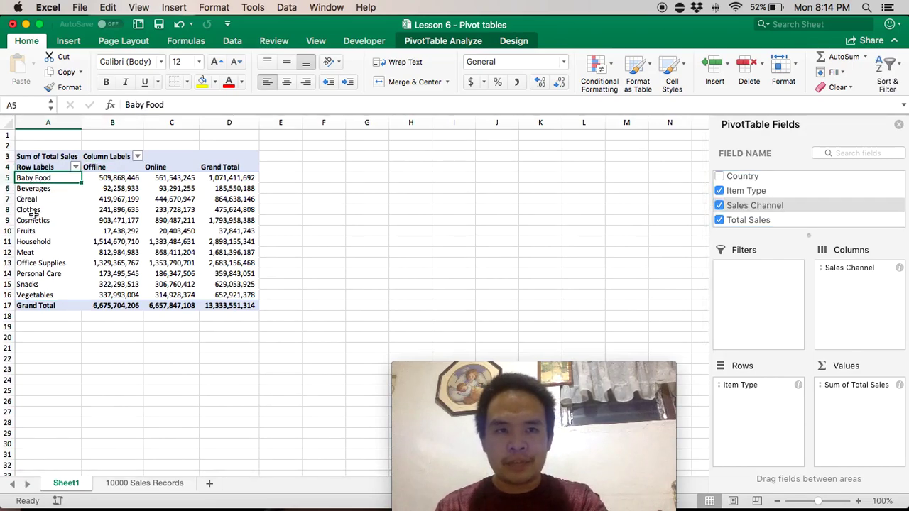
left_click(114, 167)
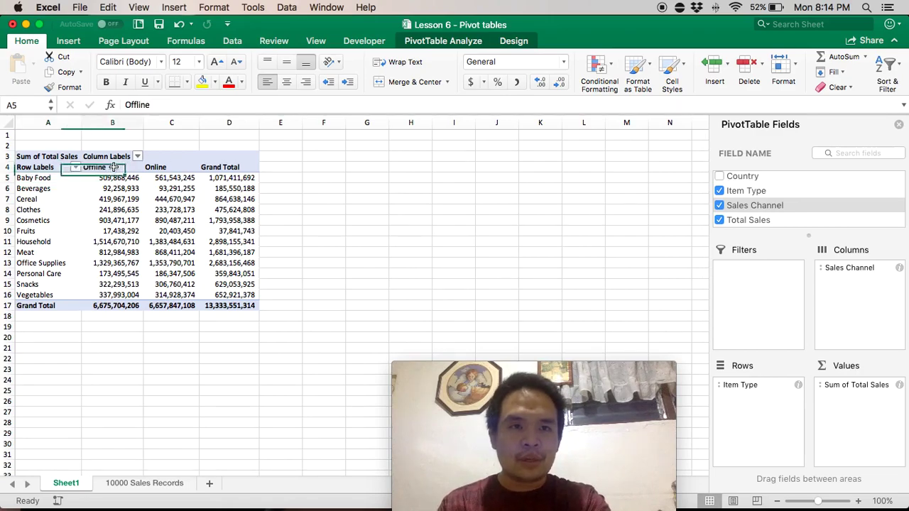
left_click(155, 167)
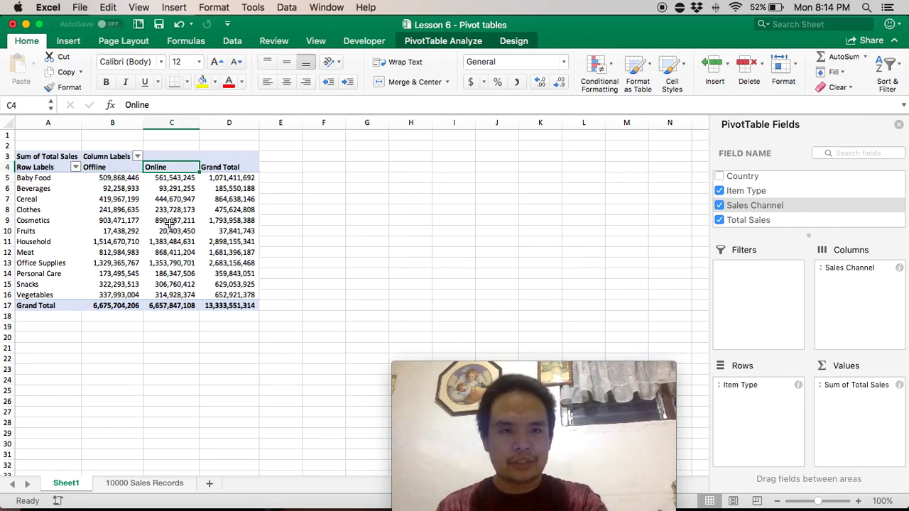
left_click(54, 178)
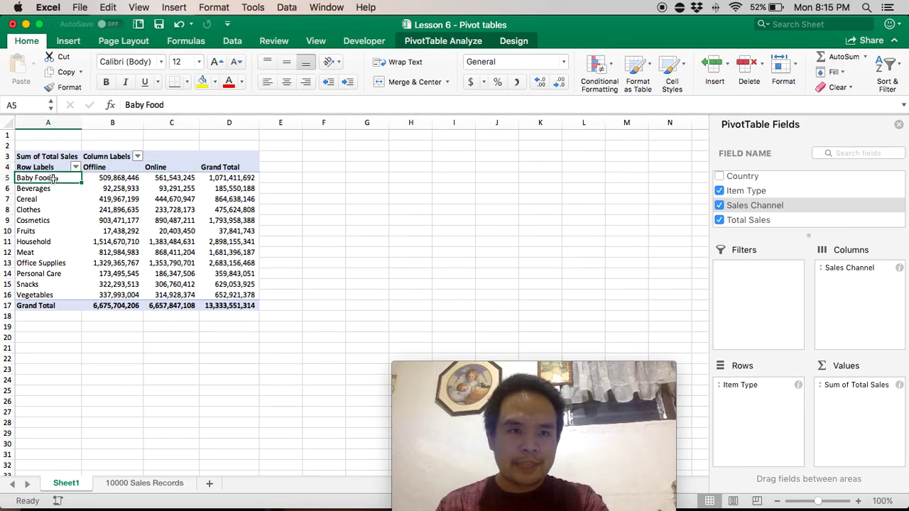
left_click(123, 179)
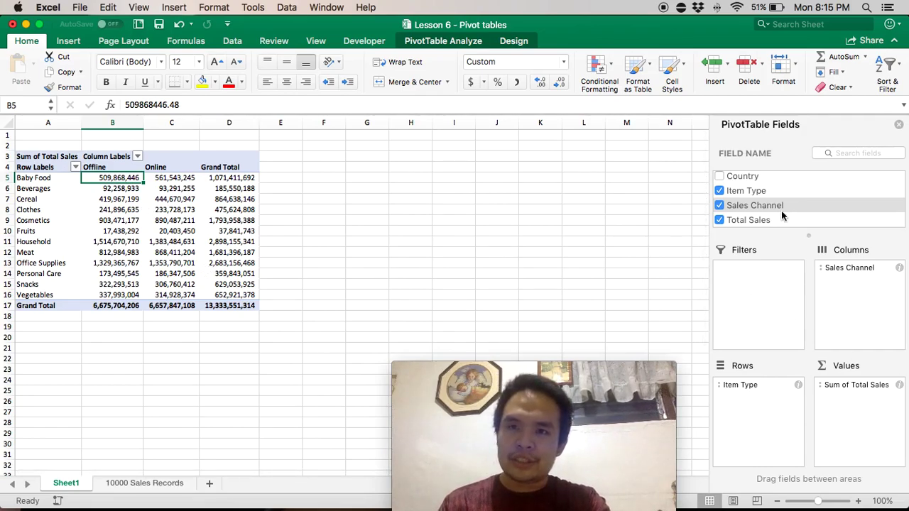
Step: Add Country as a report filter above the pivot, left at (All)
scroll(781, 210, "up", 3)
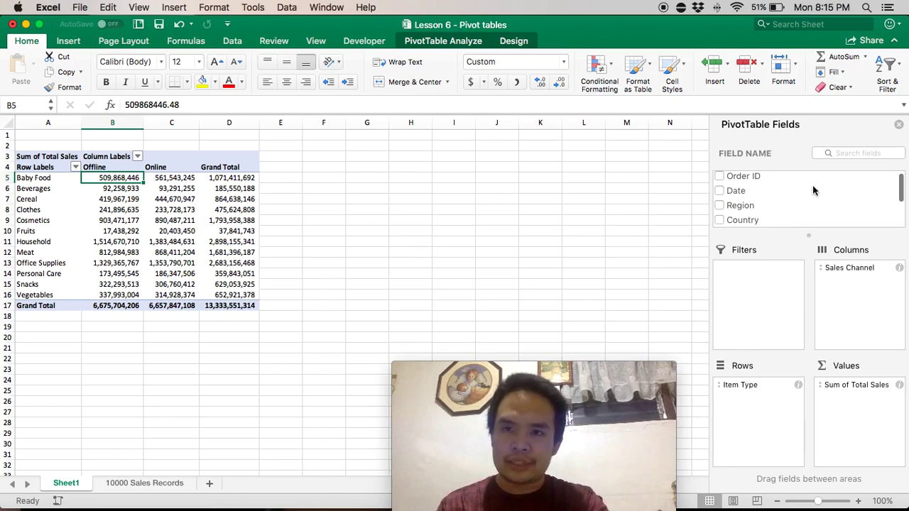
scroll(813, 185, "down", 3)
scroll(813, 185, "up", 2)
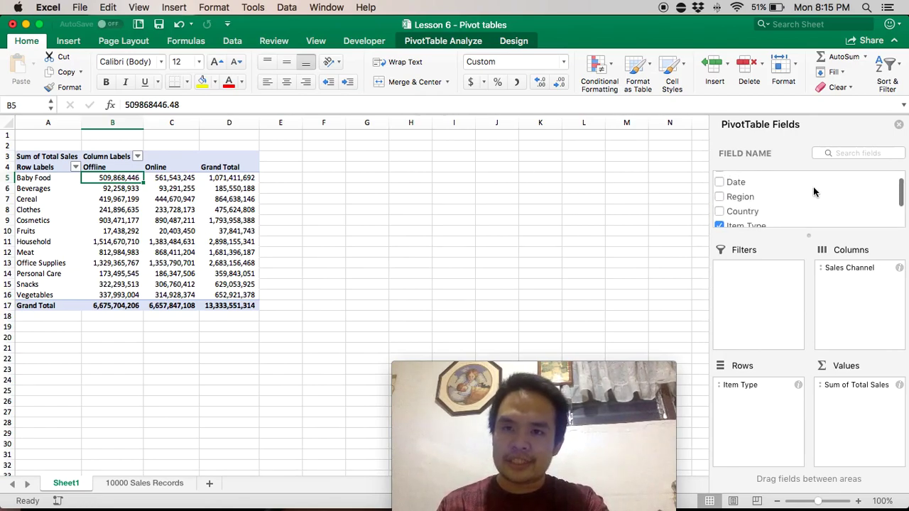
scroll(802, 191, "down", 1)
left_click(761, 189)
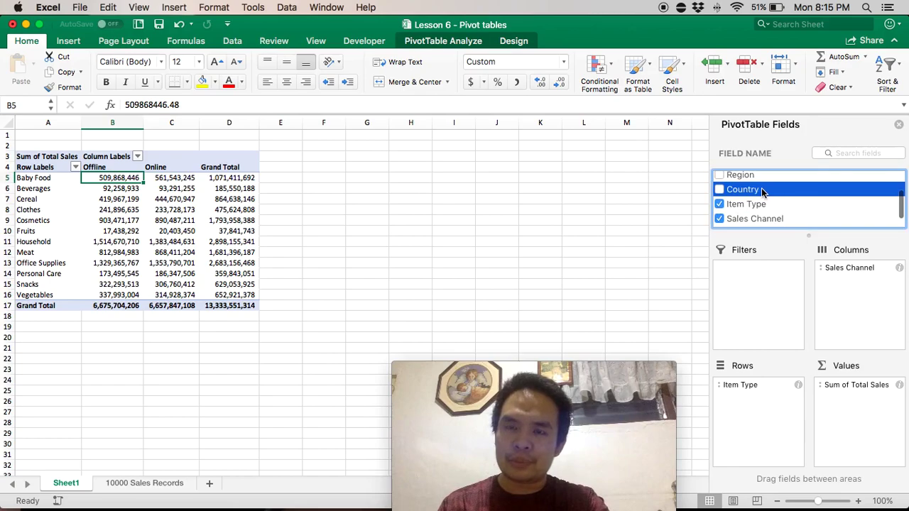
left_click_drag(760, 196, 762, 286)
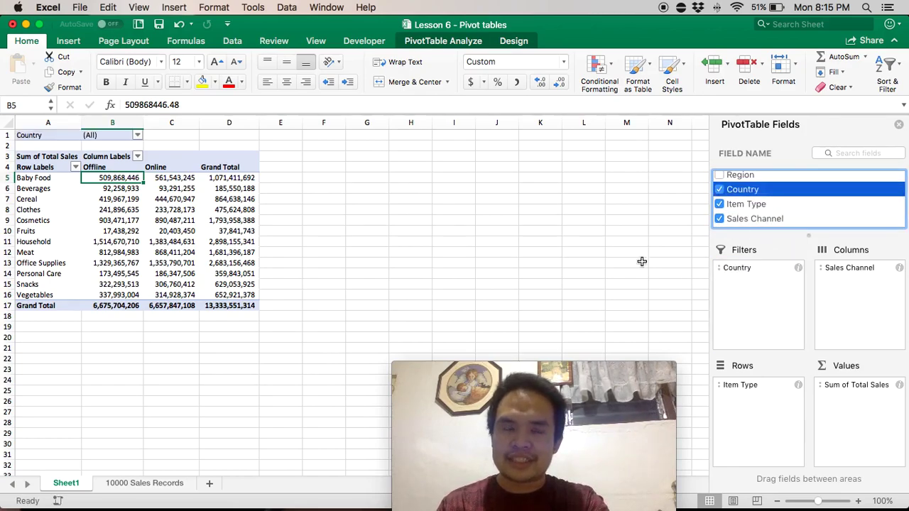
left_click(98, 135)
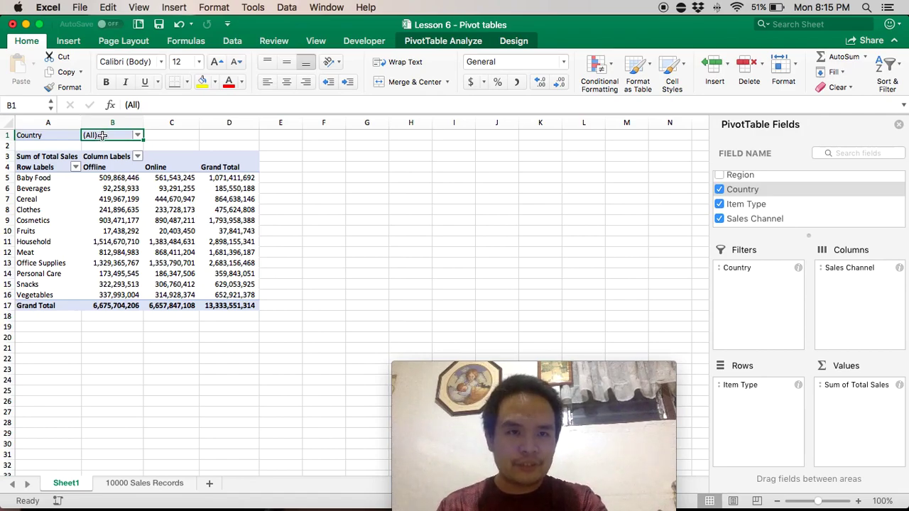
Step: Filter the pivot to Afghanistan only by clearing Select All in the Country list
left_click(137, 135)
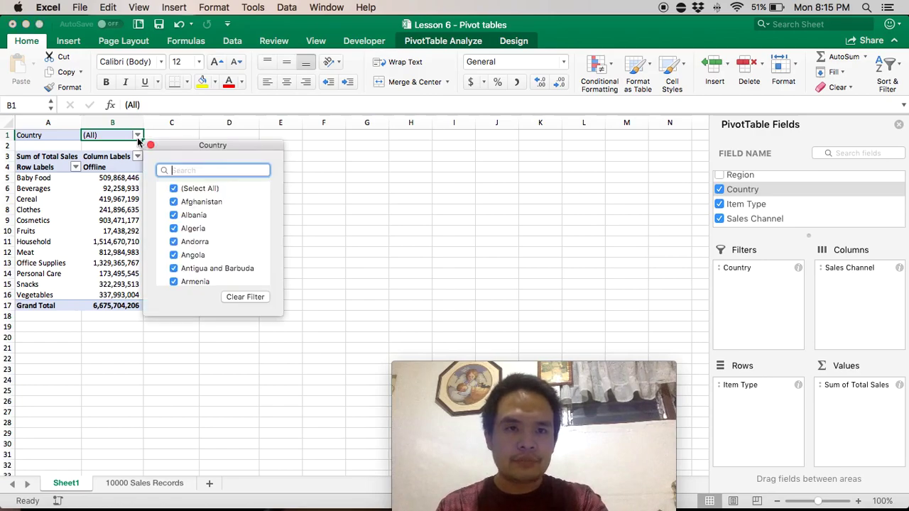
left_click(174, 189)
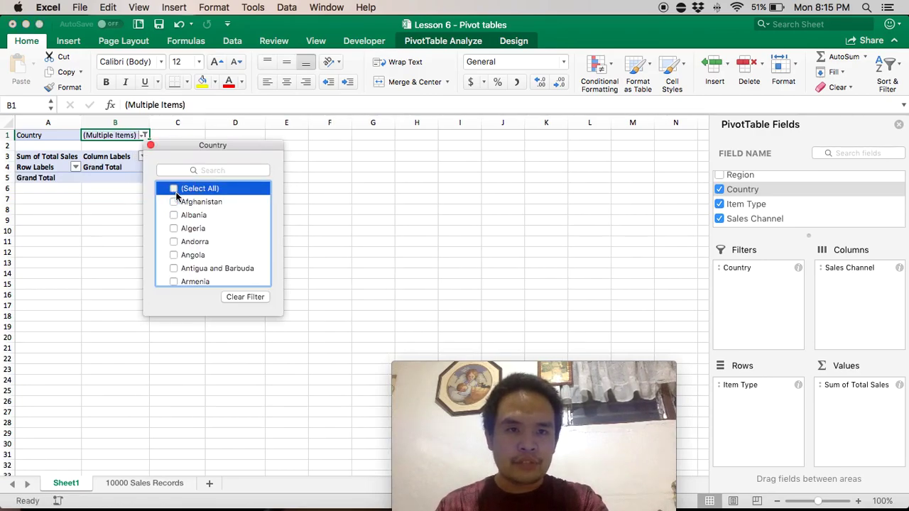
left_click(174, 190)
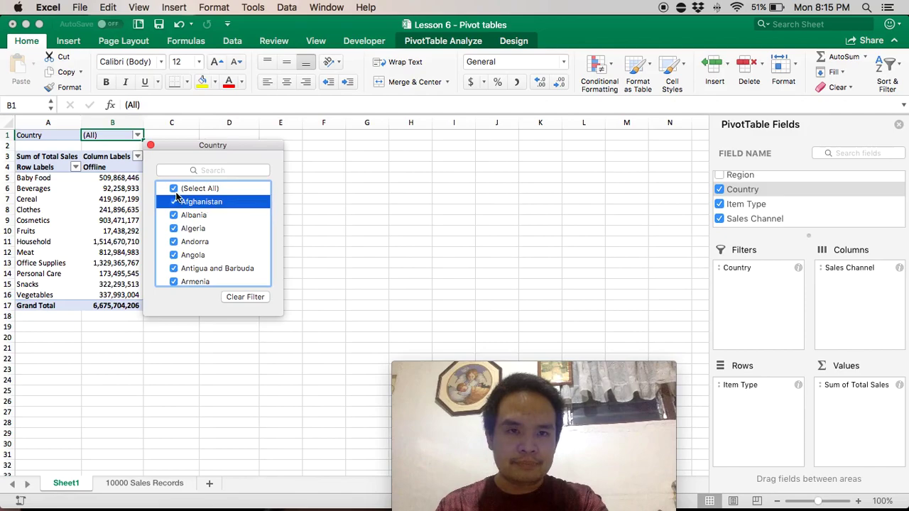
left_click(174, 189)
left_click(174, 189)
left_click(174, 189)
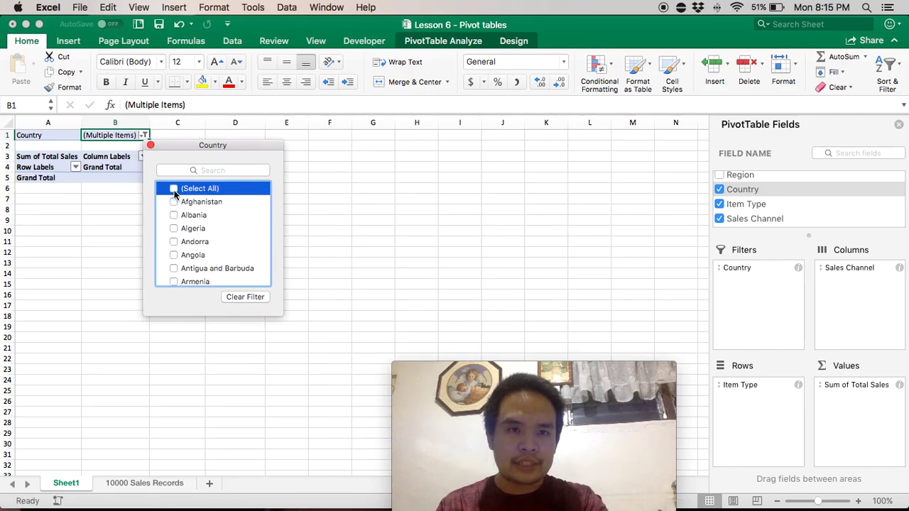
left_click(174, 202)
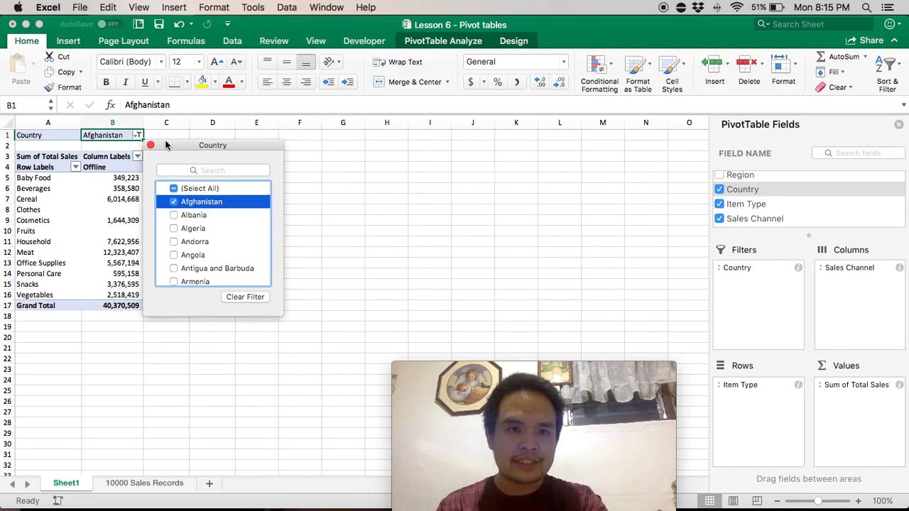
Step: Restore all countries in the Country filter and remove Item Type from the rows
left_click_drag(179, 145, 413, 152)
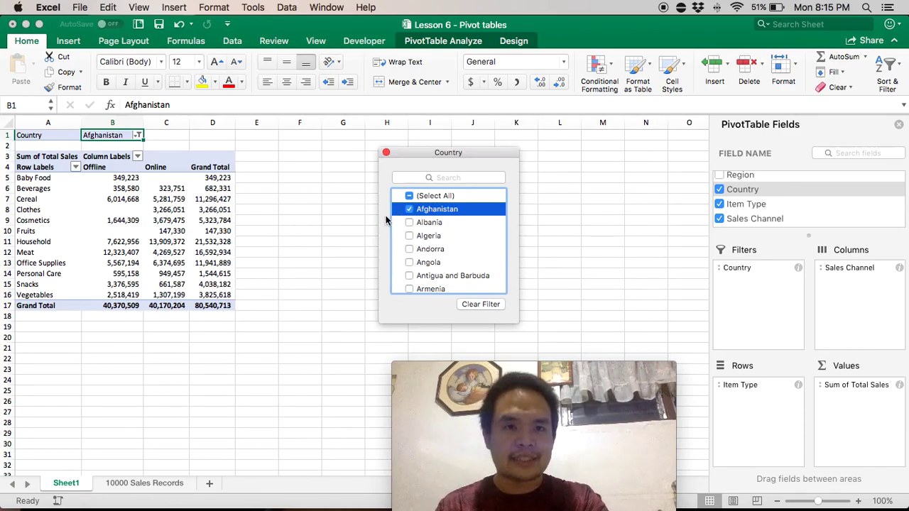
left_click_drag(427, 154, 353, 144)
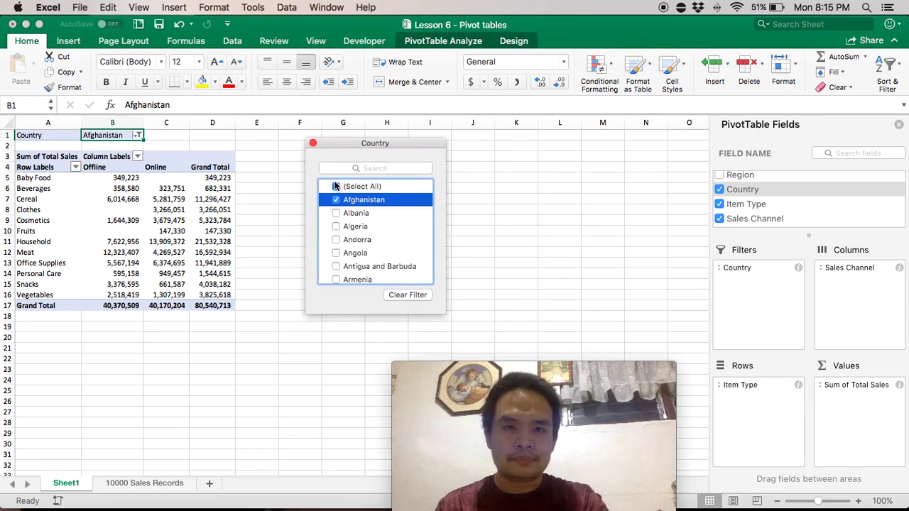
left_click(336, 187)
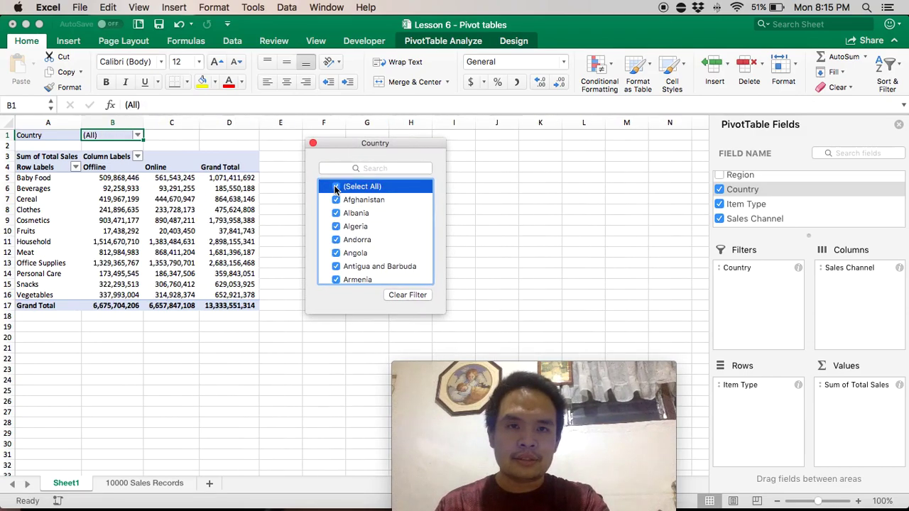
left_click(313, 144)
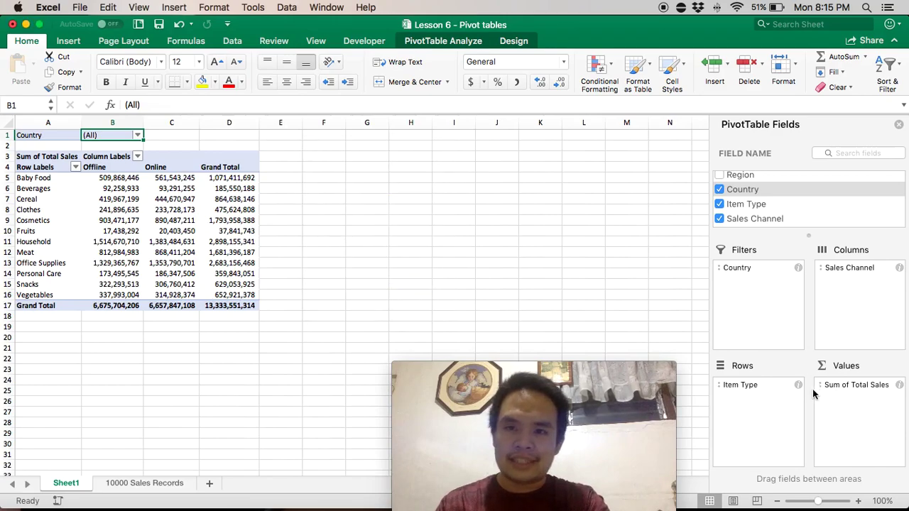
left_click_drag(772, 388, 630, 317)
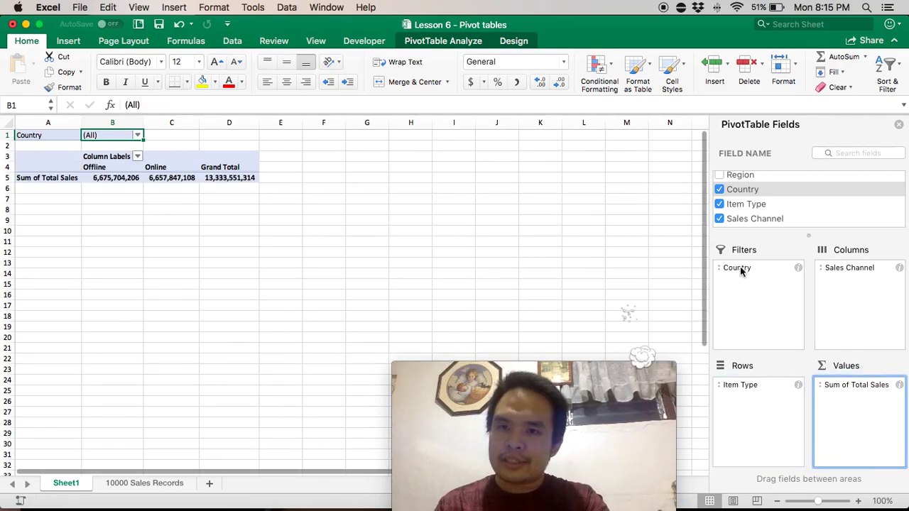
Step: Remove Country and Sales Channel from the pivot, then place Country in Rows
left_click_drag(740, 268, 633, 269)
left_click_drag(858, 266, 636, 267)
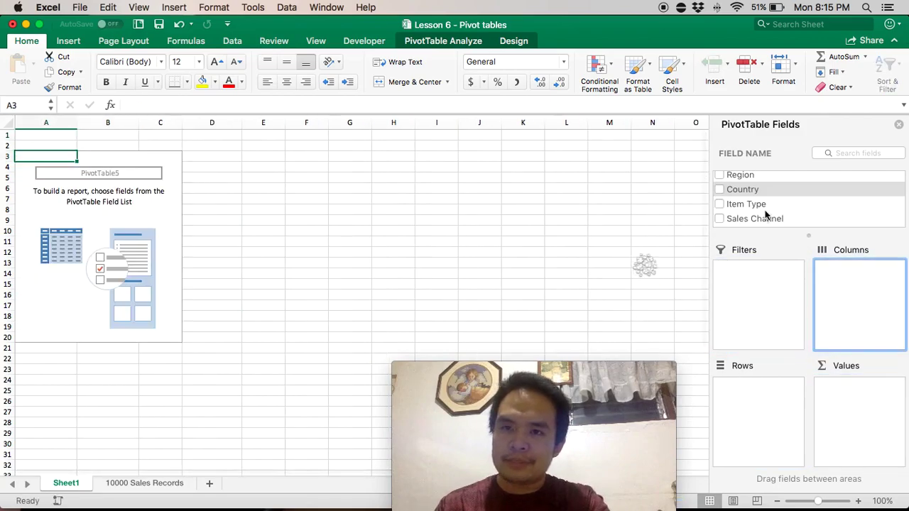
scroll(774, 215, "up", 3)
scroll(801, 204, "down", 5)
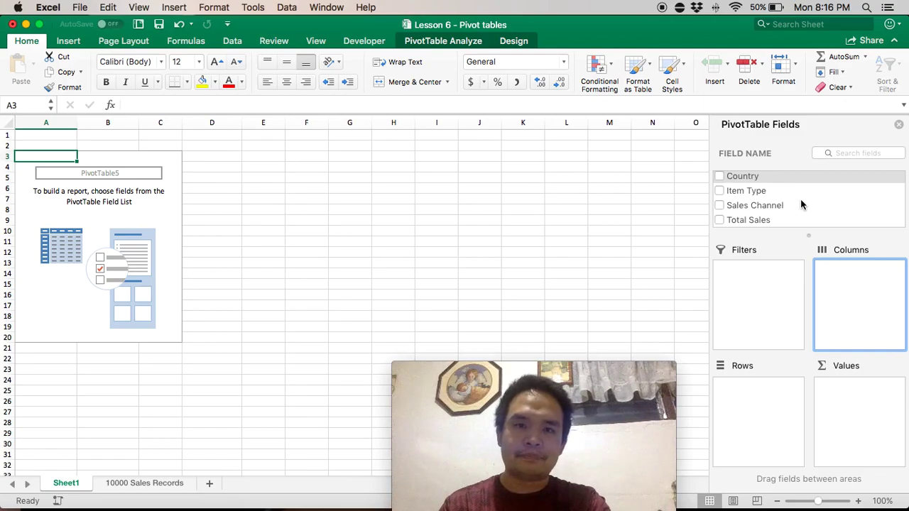
scroll(785, 204, "up", 2)
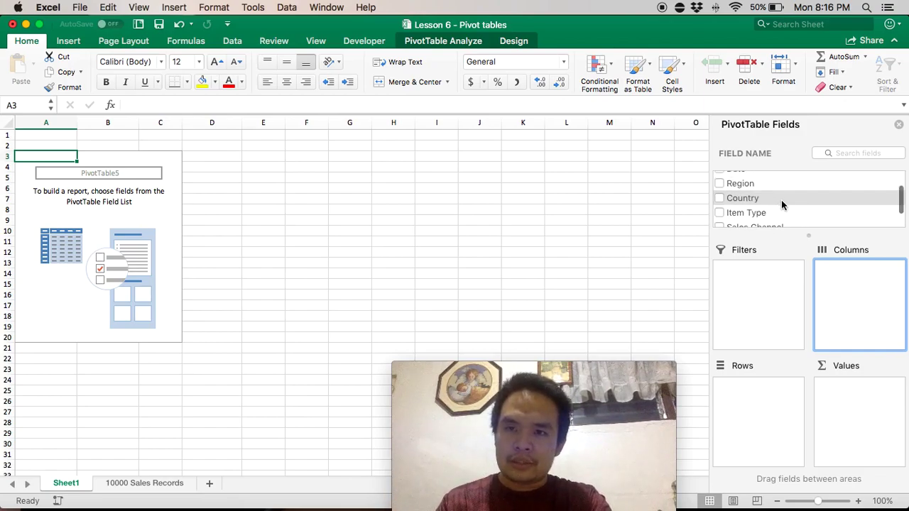
left_click_drag(785, 198, 754, 400)
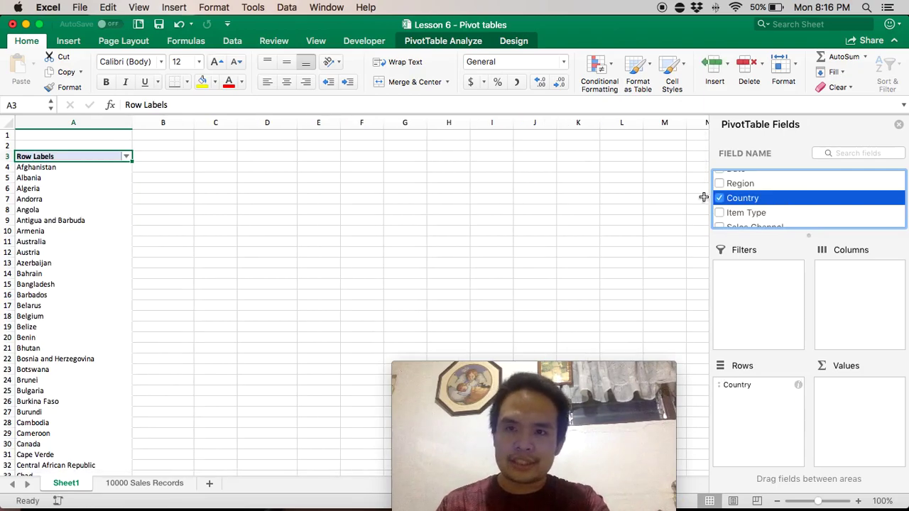
Step: Add Item Type as columns and Sum of Total Sales as values for each country
scroll(750, 210, "down", 2)
scroll(751, 213, "up", 3)
scroll(751, 215, "down", 3)
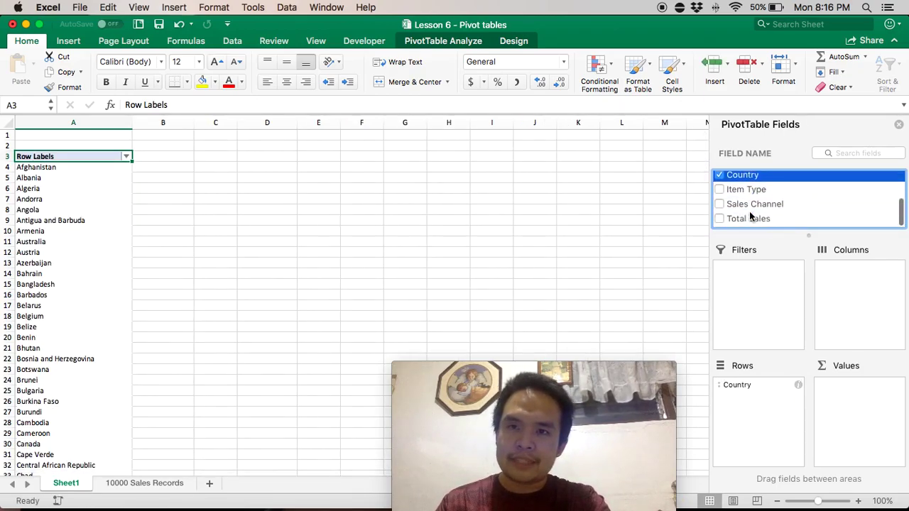
scroll(751, 214, "up", 2)
left_click_drag(751, 212, 836, 278)
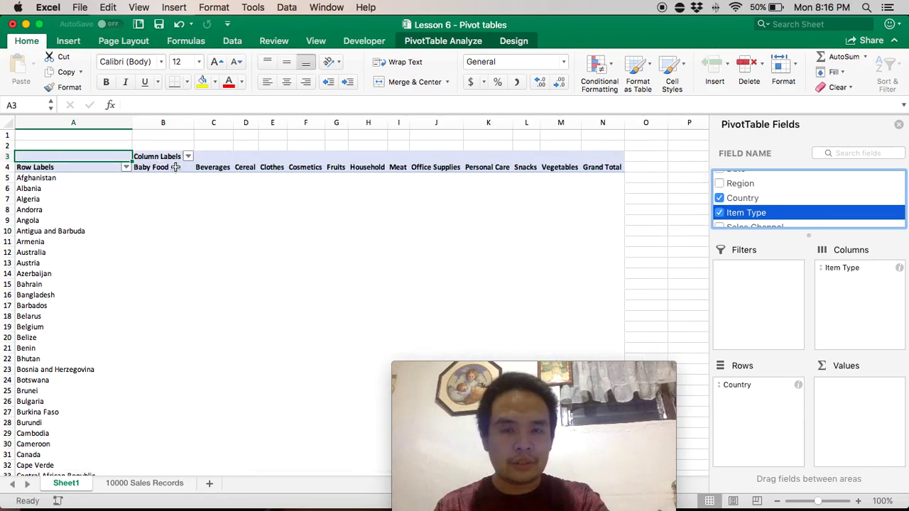
scroll(767, 206, "down", 2)
scroll(767, 206, "up", 1)
left_click_drag(768, 220, 859, 411)
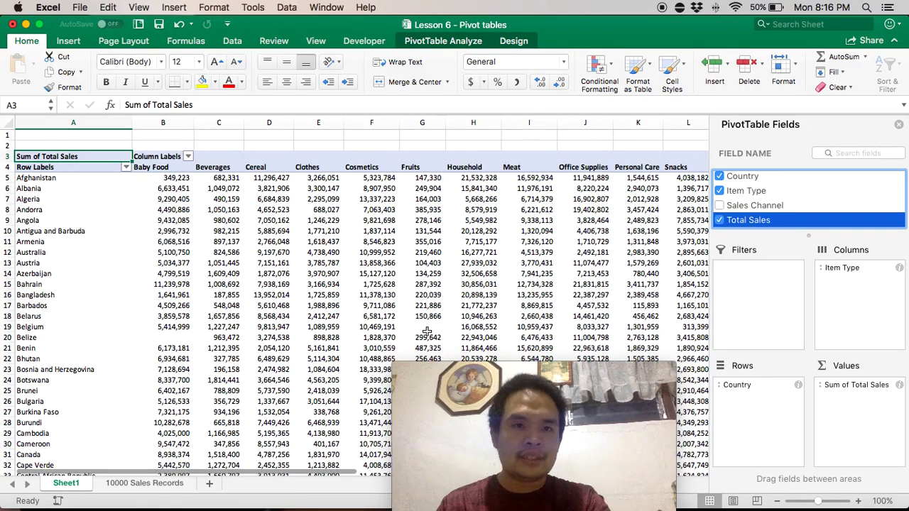
Step: Scroll across the country-by-item-type totals and inspect Algeria's Cosmetics total in F7
scroll(258, 219, "down", 5)
scroll(270, 213, "up", 5)
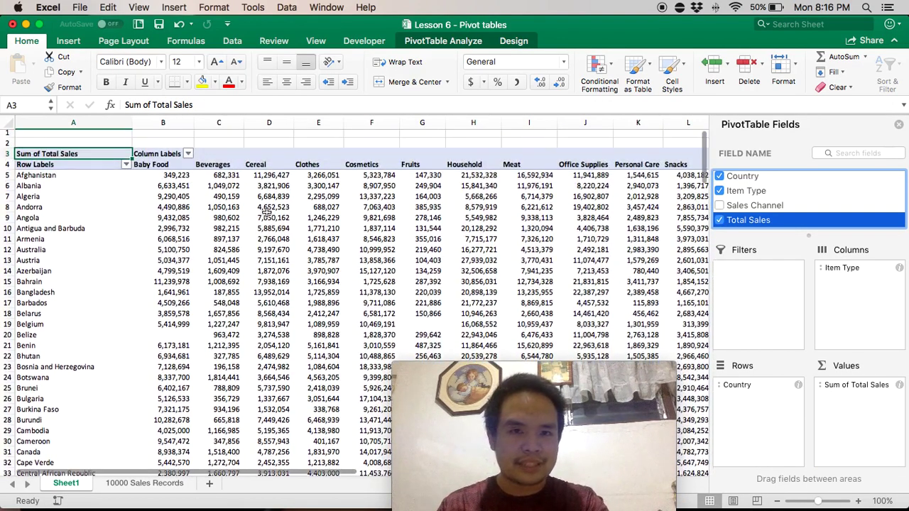
scroll(296, 217, "right", 2)
scroll(295, 217, "left", 2)
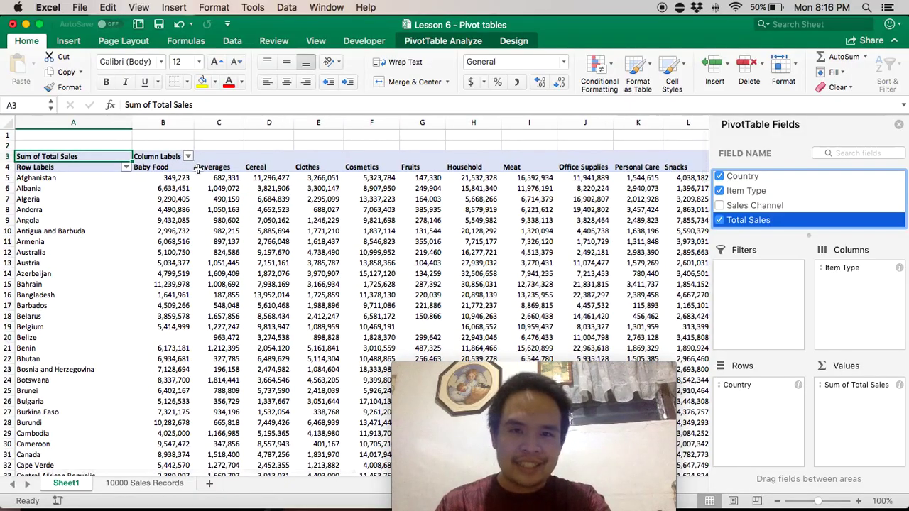
scroll(306, 177, "right", 3)
scroll(370, 184, "down", 5)
scroll(370, 183, "down", 12)
scroll(371, 183, "left", 1)
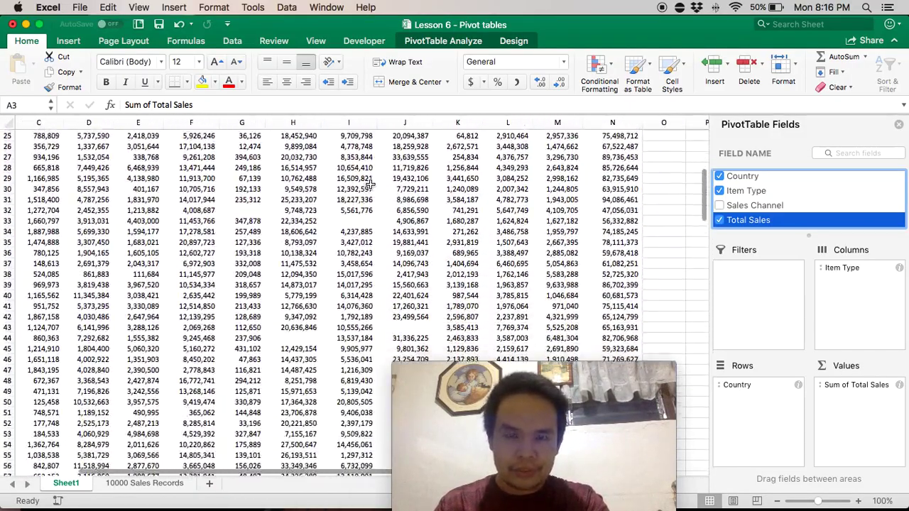
scroll(382, 183, "up", 15)
scroll(376, 189, "left", 2)
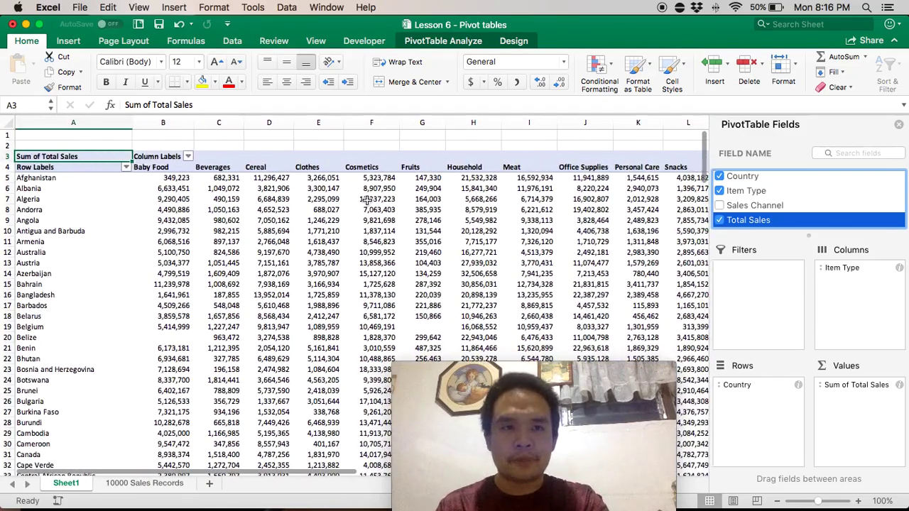
left_click(358, 205)
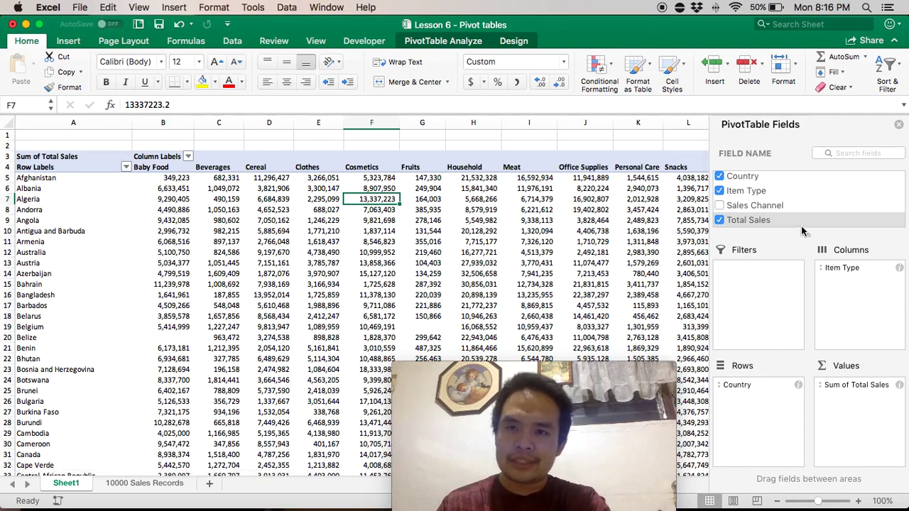
scroll(748, 223, "up", 3)
left_click(752, 209)
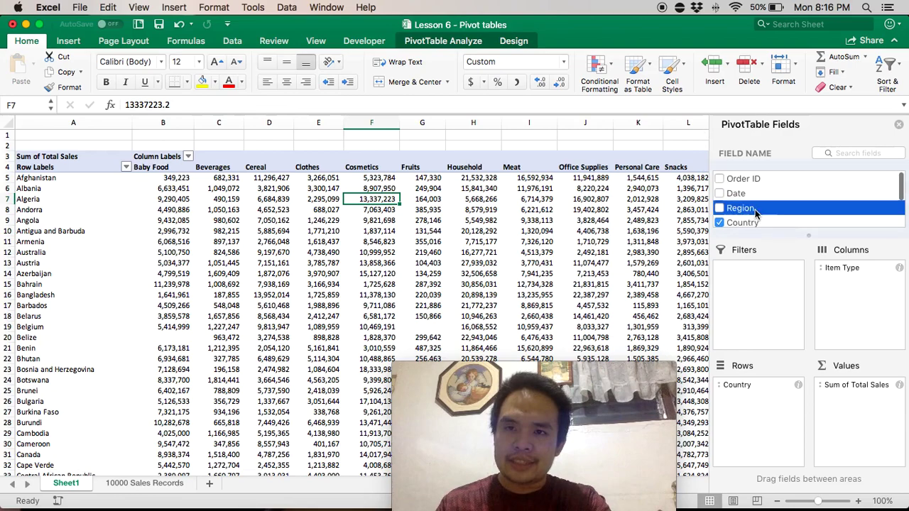
left_click_drag(753, 211, 751, 394)
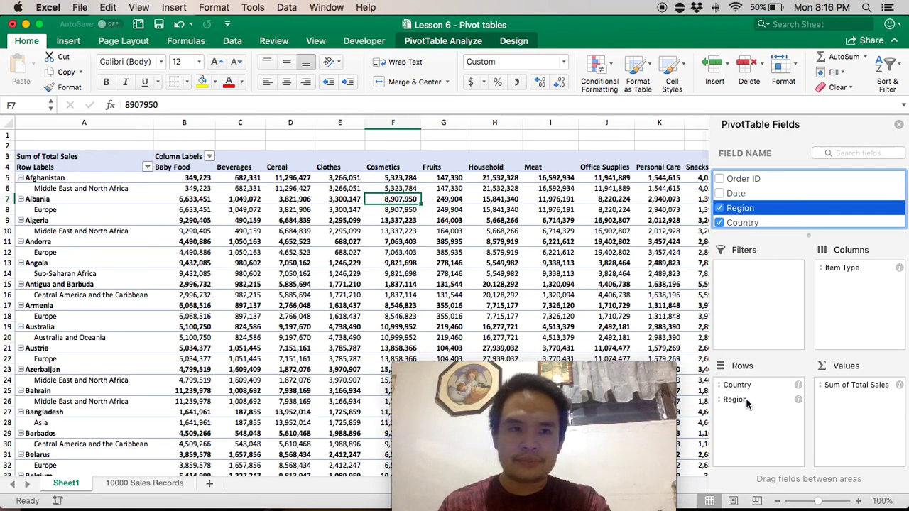
left_click(754, 400)
left_click_drag(756, 385, 748, 404)
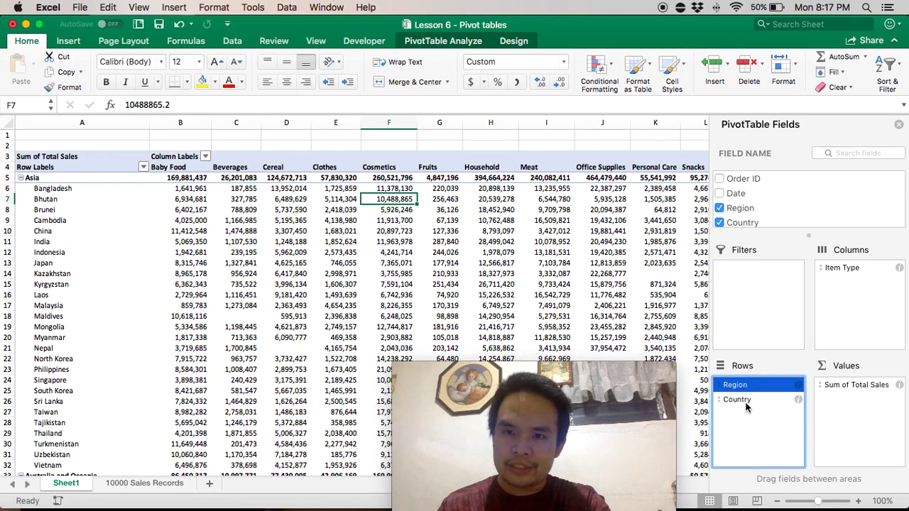
left_click(40, 178)
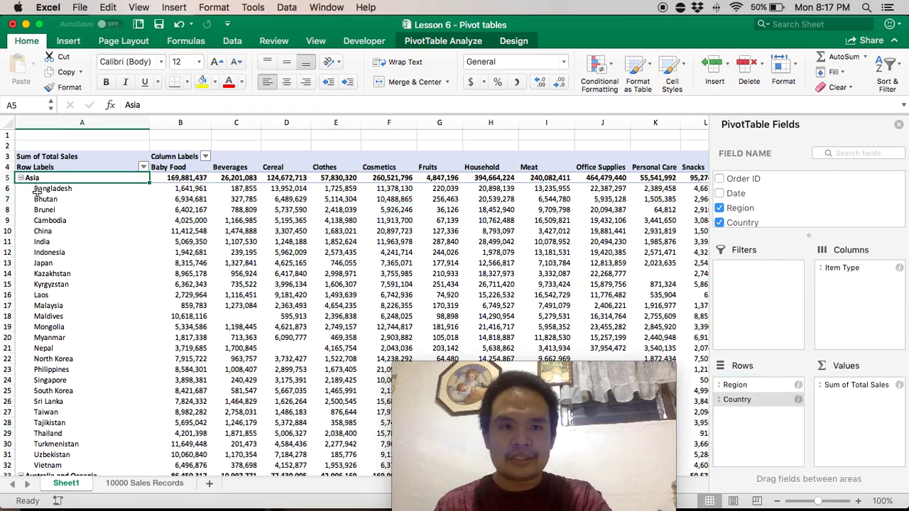
left_click(43, 190)
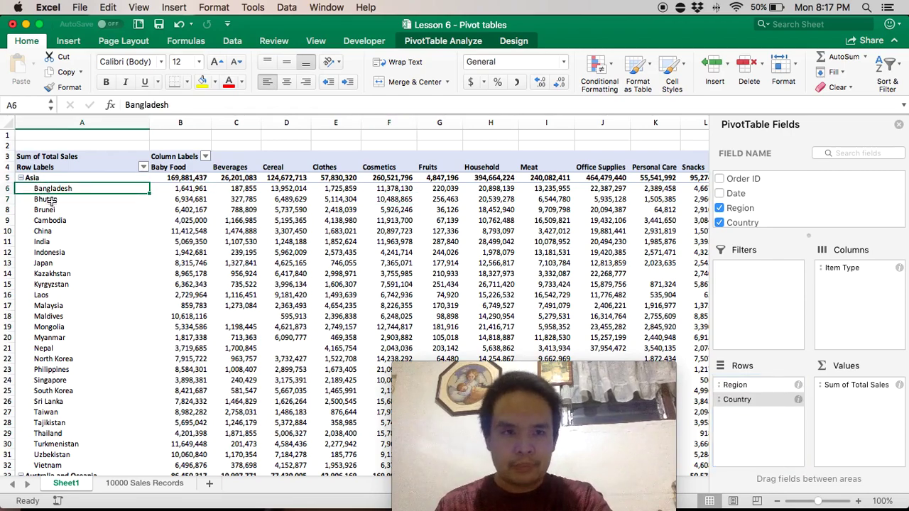
left_click(751, 386)
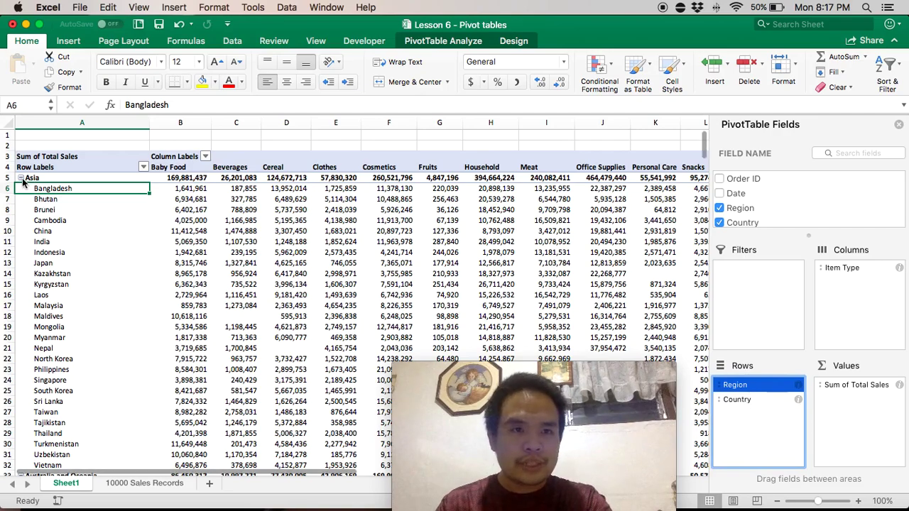
left_click(54, 181)
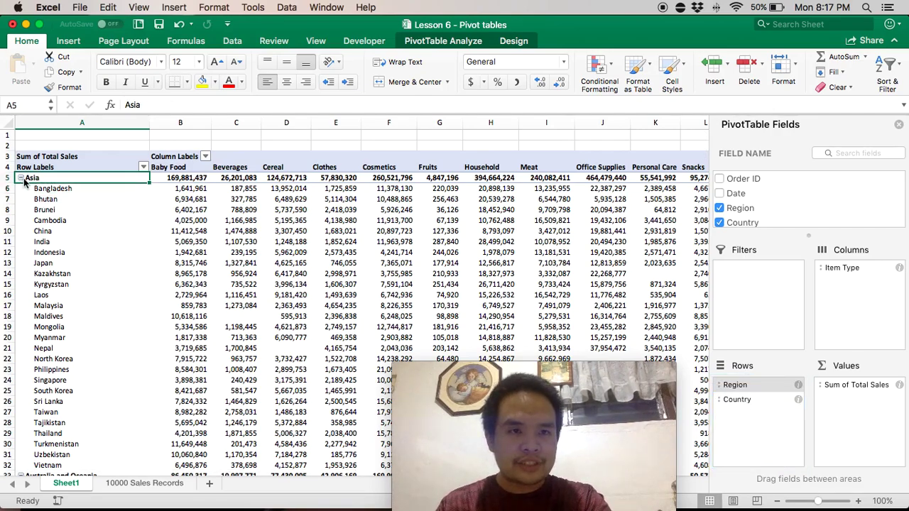
left_click(78, 189)
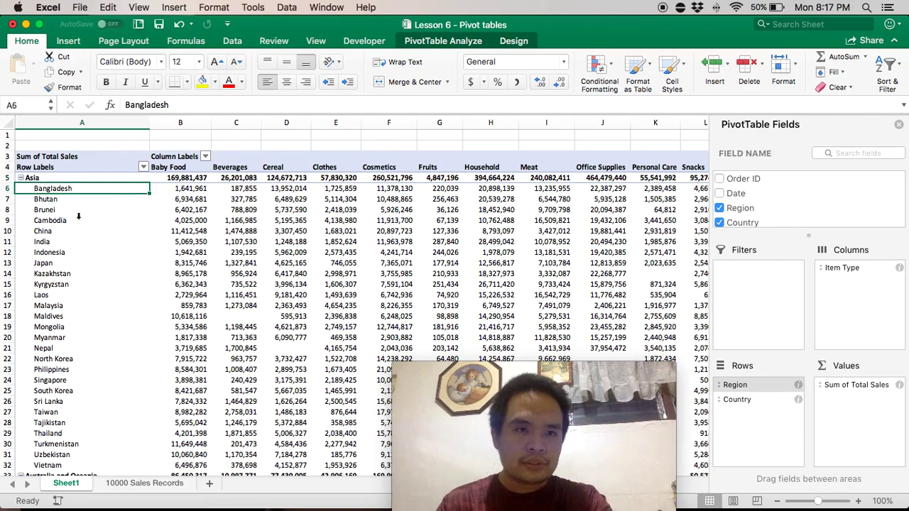
scroll(79, 216, "down", 1)
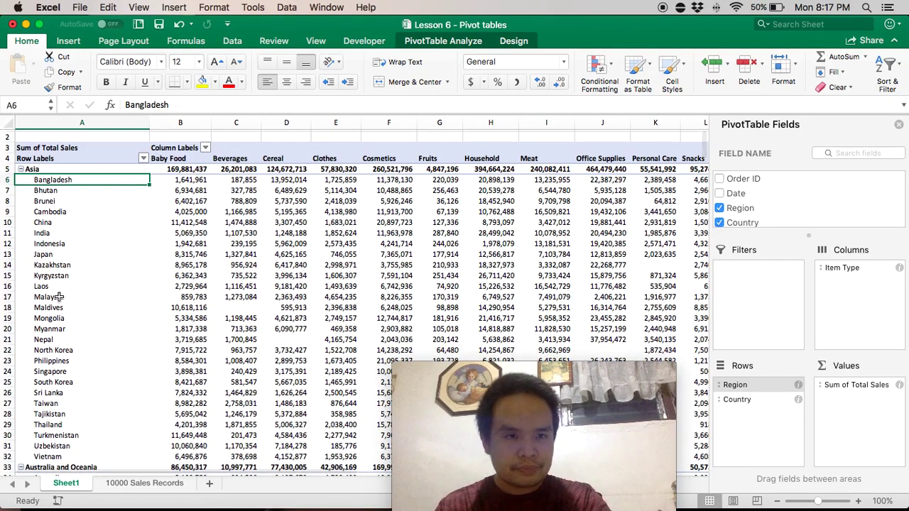
scroll(57, 348, "down", 3)
scroll(67, 178, "up", 4)
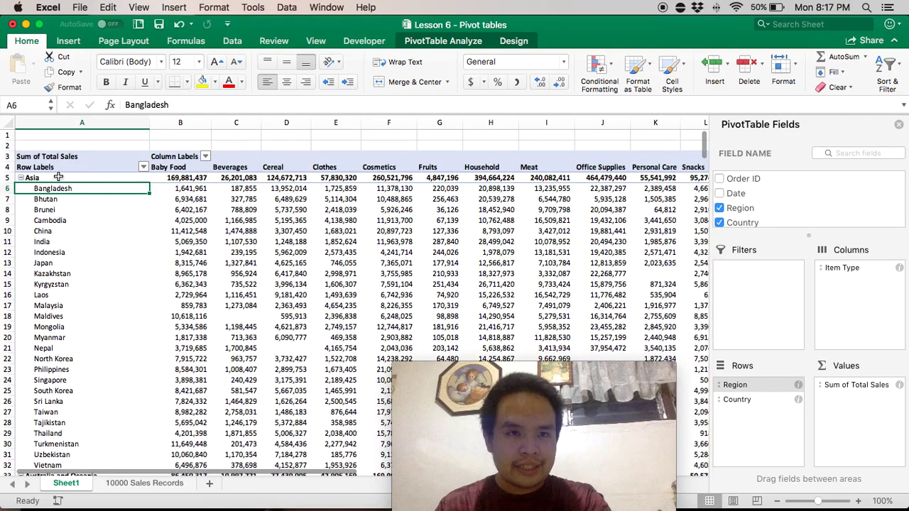
left_click(58, 177)
left_click(82, 189)
left_click(74, 209)
scroll(78, 222, "down", 2)
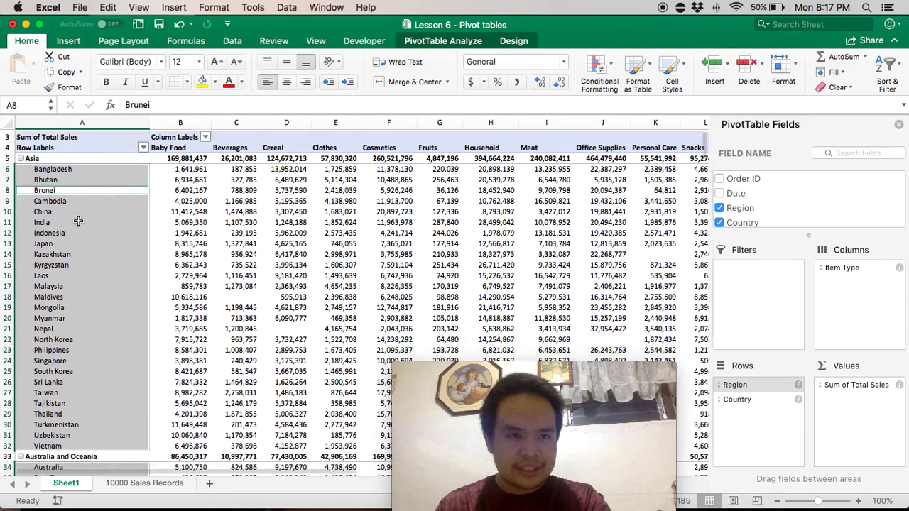
scroll(78, 222, "down", 5)
left_click(66, 271)
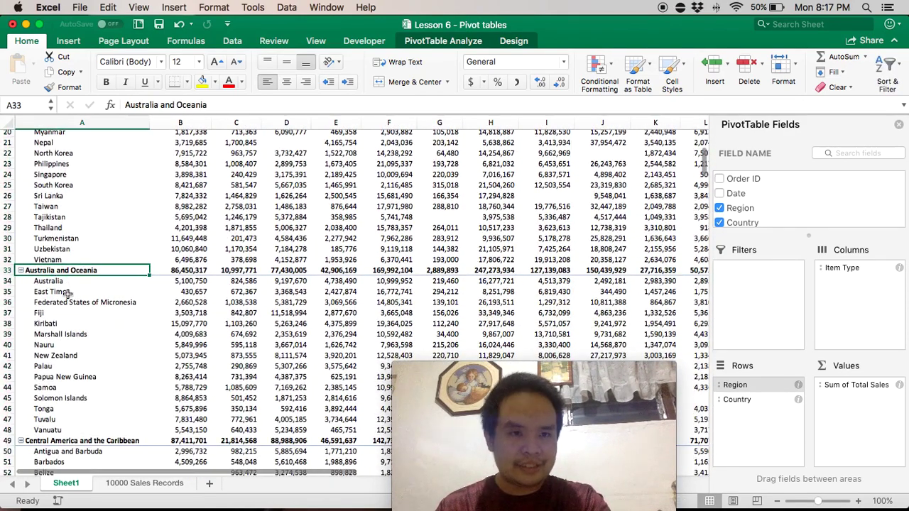
left_click(69, 292)
scroll(77, 217, "up", 6)
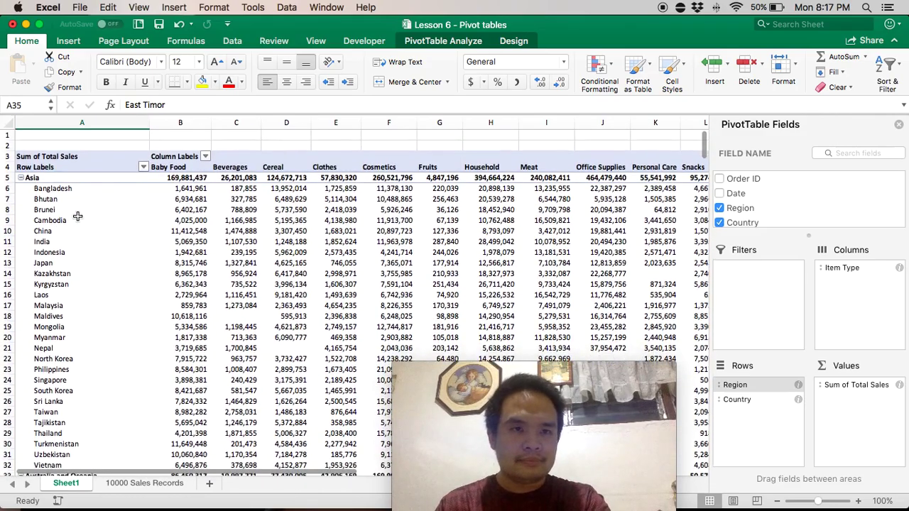
left_click(77, 217)
mouse_move(755, 399)
left_mouse_down()
mouse_move(759, 390)
mouse_move(746, 390)
mouse_move(751, 400)
left_mouse_up()
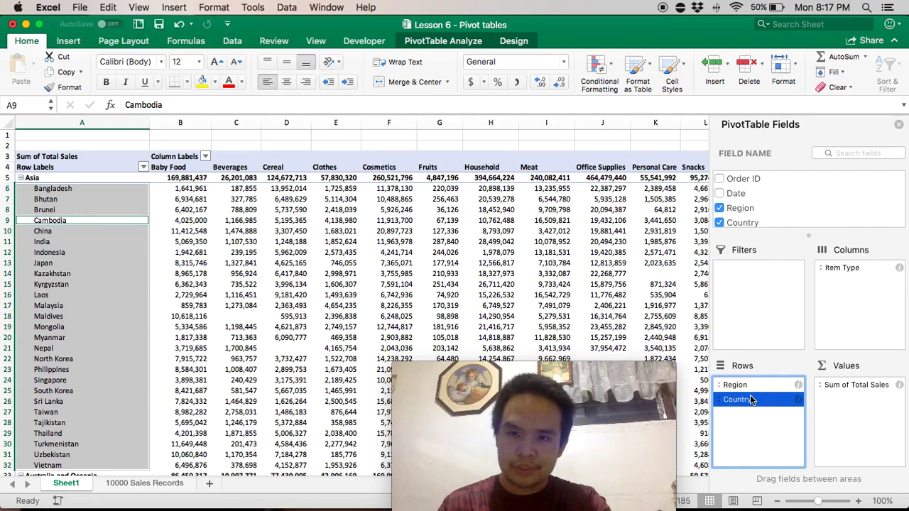
left_click(768, 388)
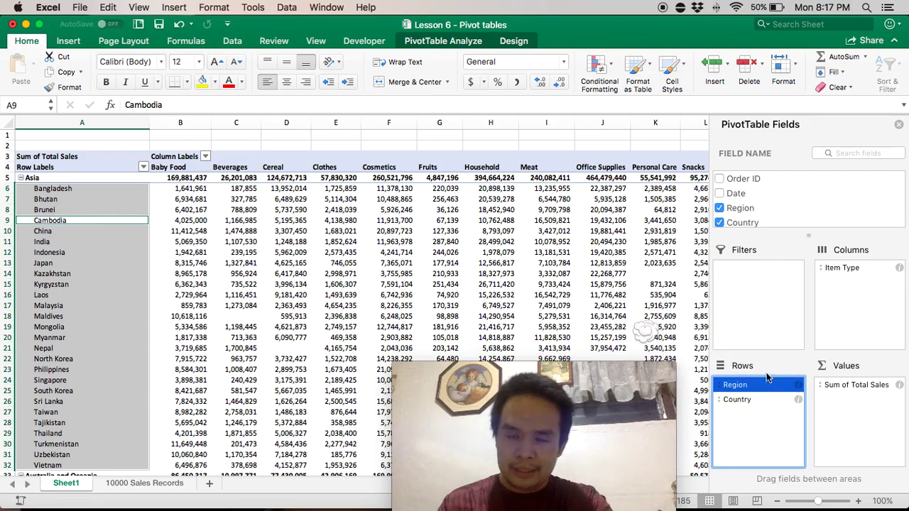
Step: Delete Region from the pivot rows, leaving countries listed alphabetically from Afghanistan
key("Delete")
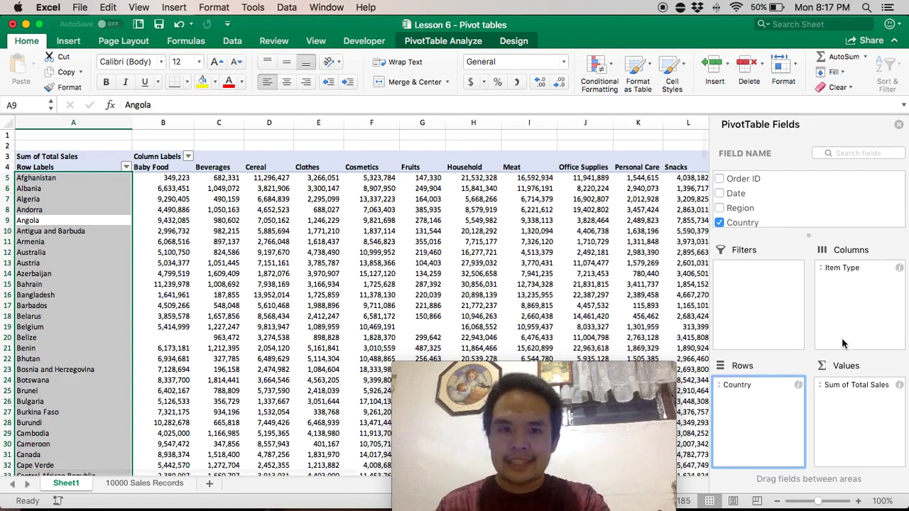
left_click(211, 213)
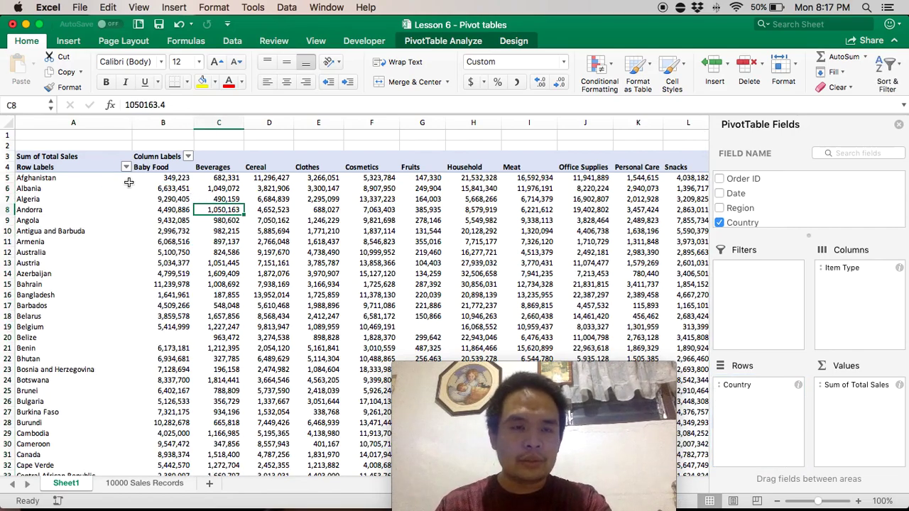
left_click(155, 169)
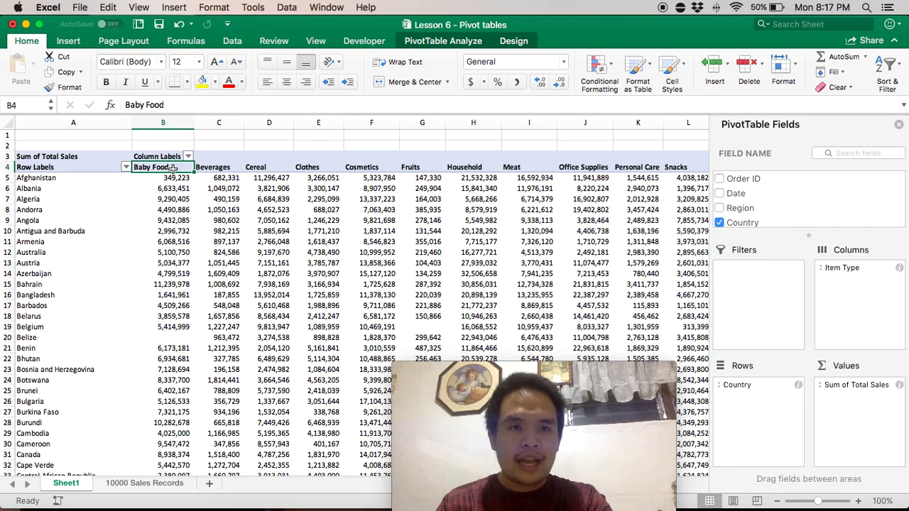
scroll(757, 202, "down", 3)
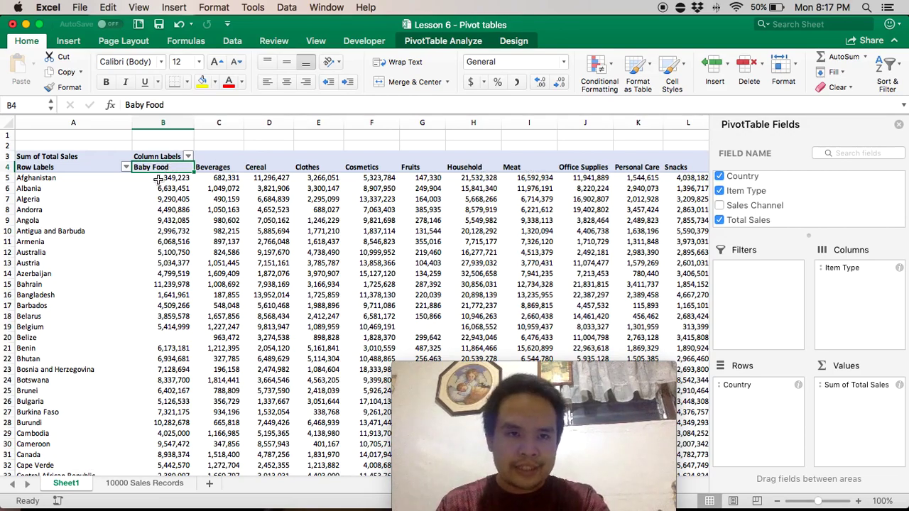
Step: Add Sales Channel to the Columns area below Item Type as a second column field
scroll(773, 204, "up", 3)
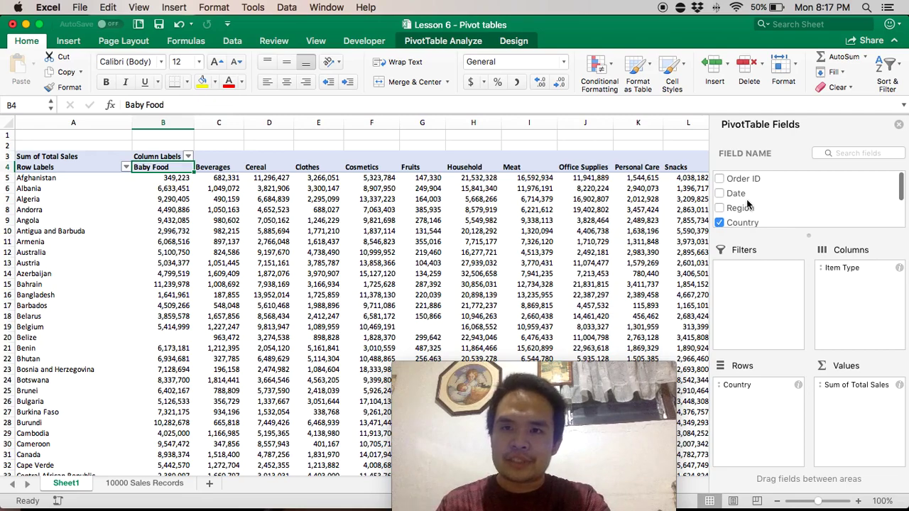
scroll(759, 202, "down", 2)
scroll(758, 204, "down", 2)
scroll(758, 204, "up", 2)
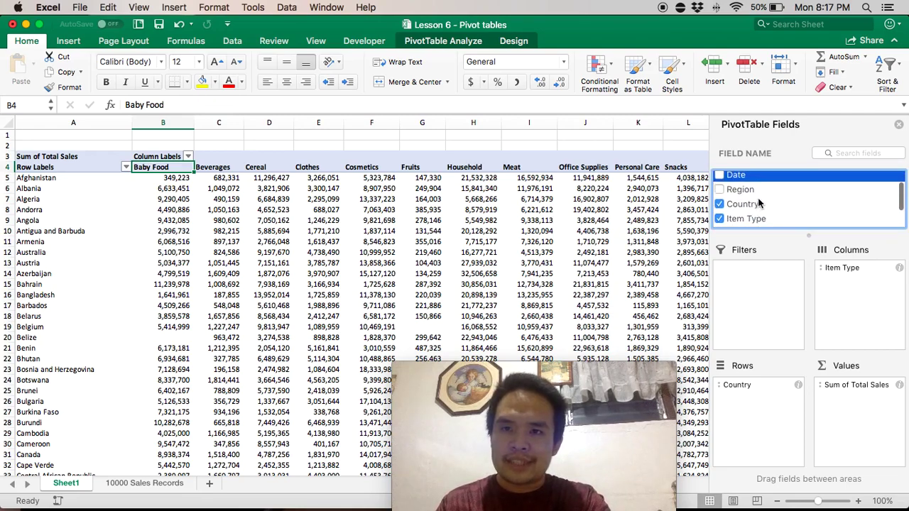
scroll(758, 206, "down", 2)
left_click_drag(759, 205, 865, 289)
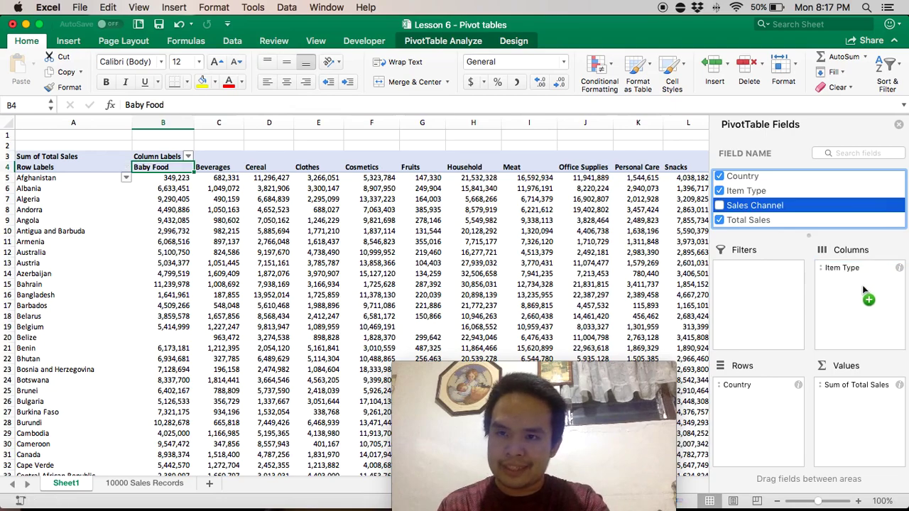
left_click(362, 169)
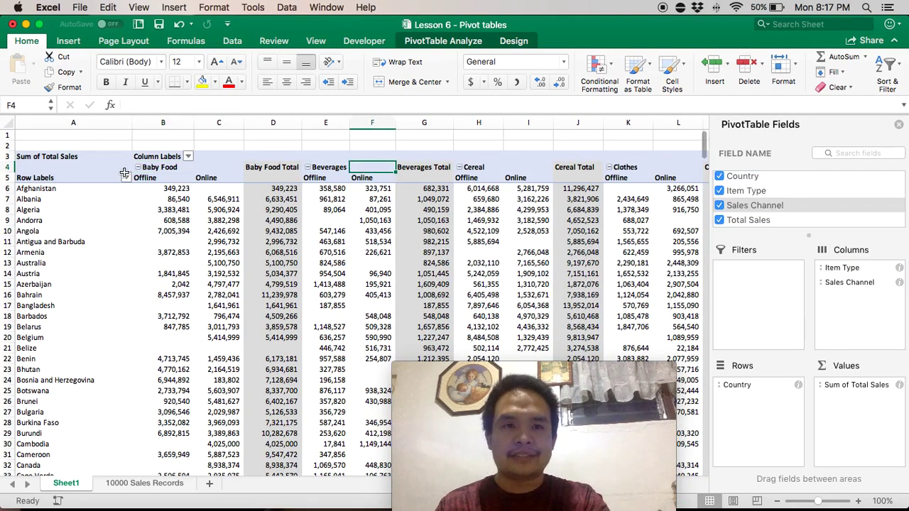
key("Return")
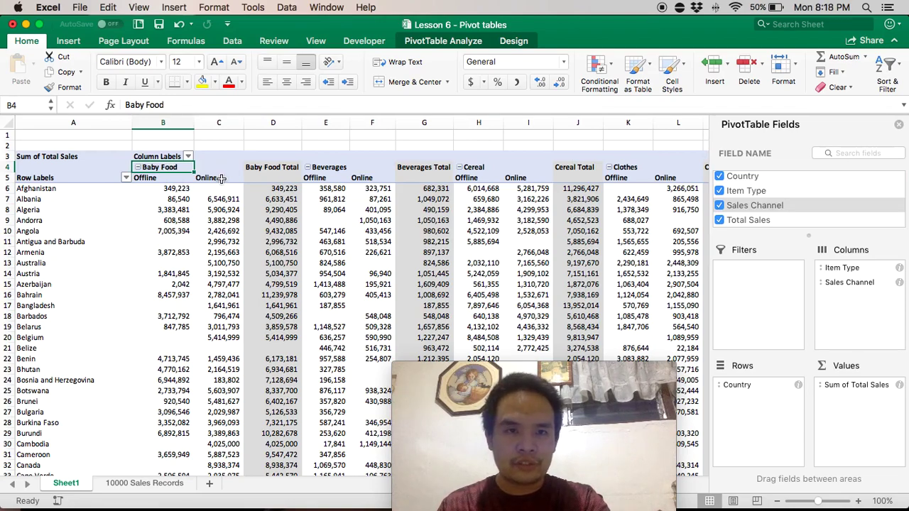
left_click(164, 201)
left_click(210, 179)
left_click(215, 200)
left_click(284, 190)
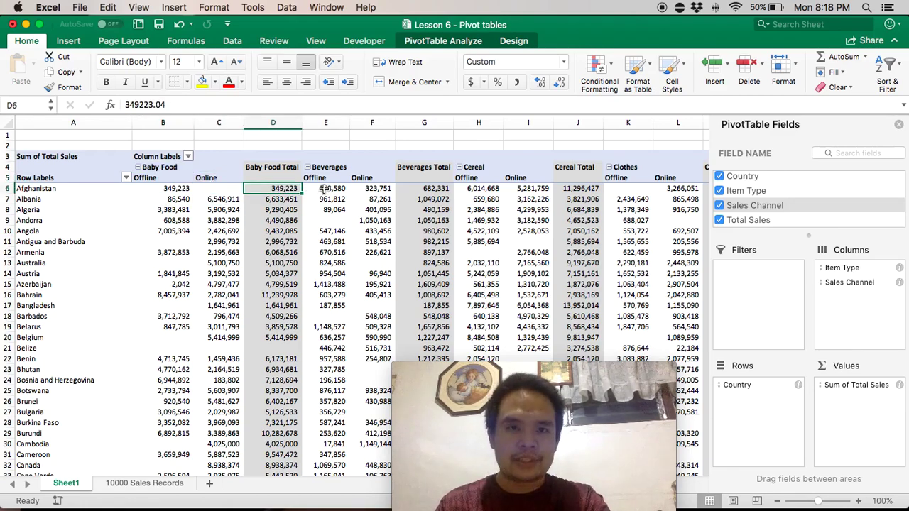
left_click(334, 168)
left_click(327, 178)
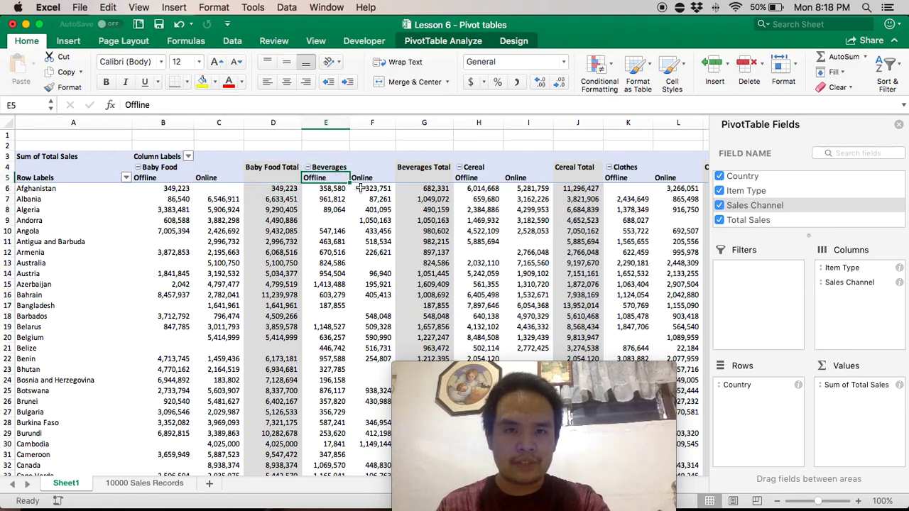
left_click(419, 189)
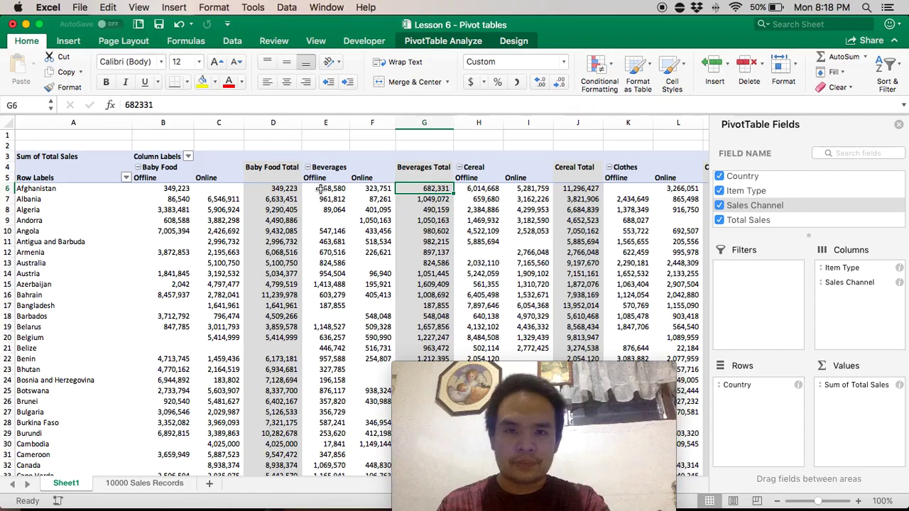
scroll(321, 189, "right", 10)
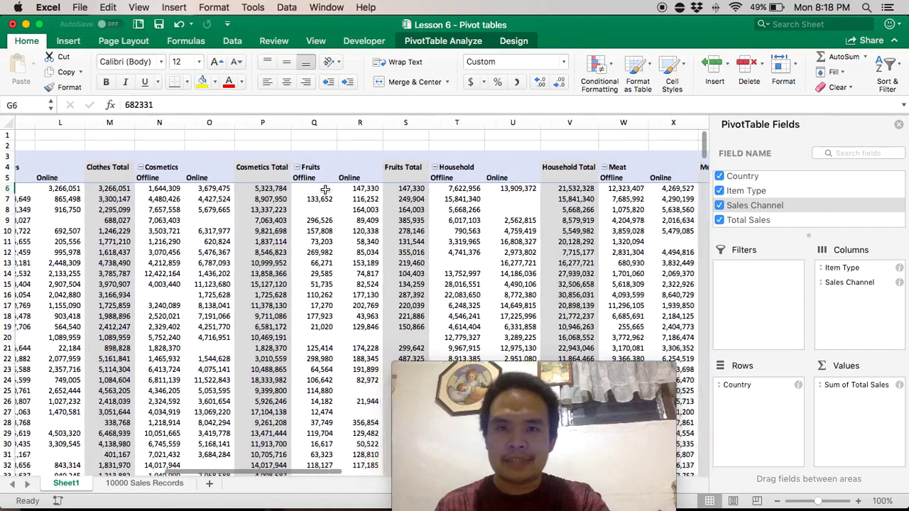
scroll(324, 189, "right", 6)
scroll(316, 188, "left", 10)
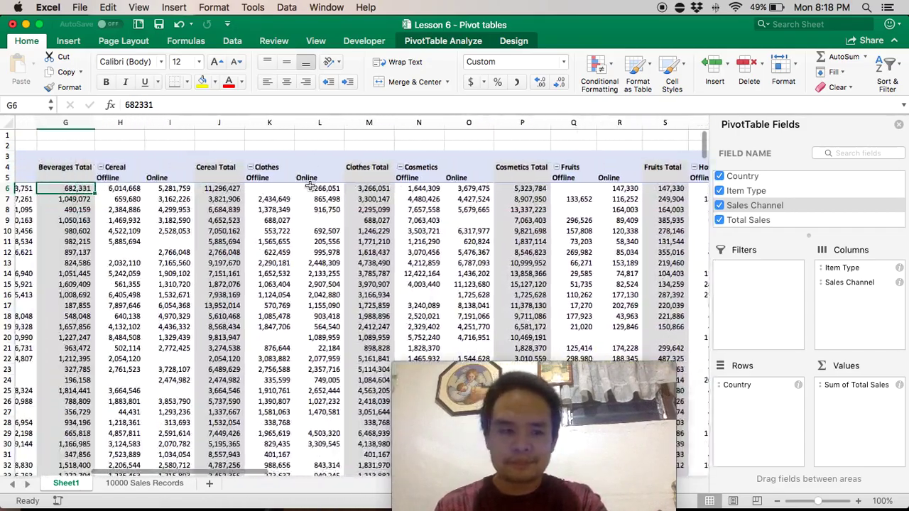
scroll(310, 186, "left", 4)
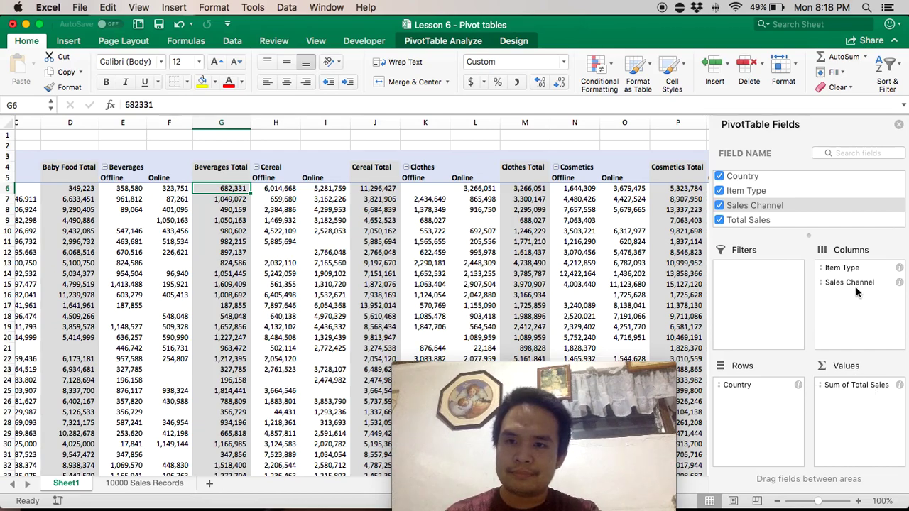
Step: Remove Item Type, Sum of Total Sales and Country from the pivot table
mouse_move(850, 270)
left_mouse_down()
mouse_move(830, 289)
mouse_move(851, 292)
mouse_move(848, 282)
left_mouse_up()
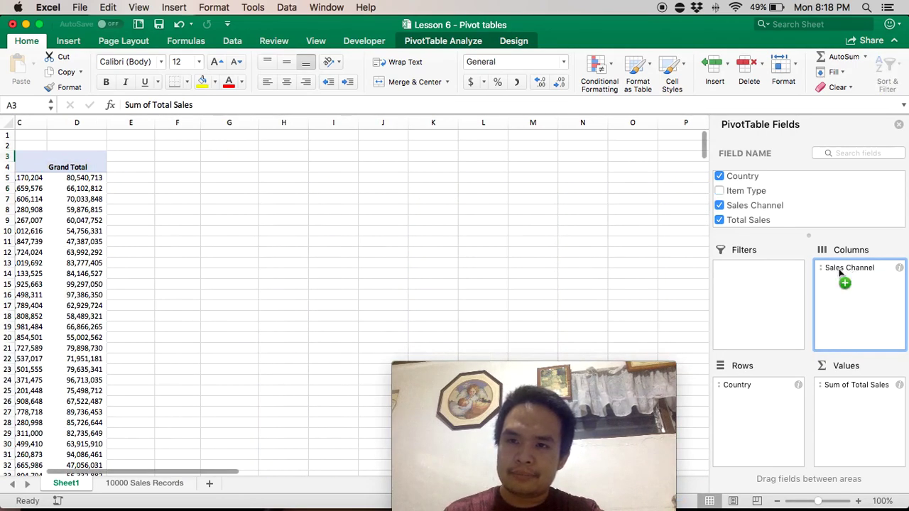
left_click(842, 388)
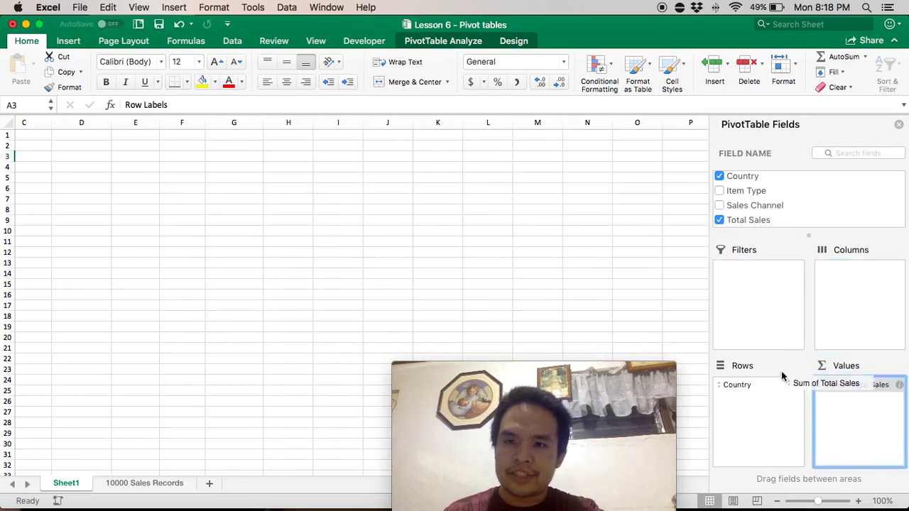
left_click(751, 387)
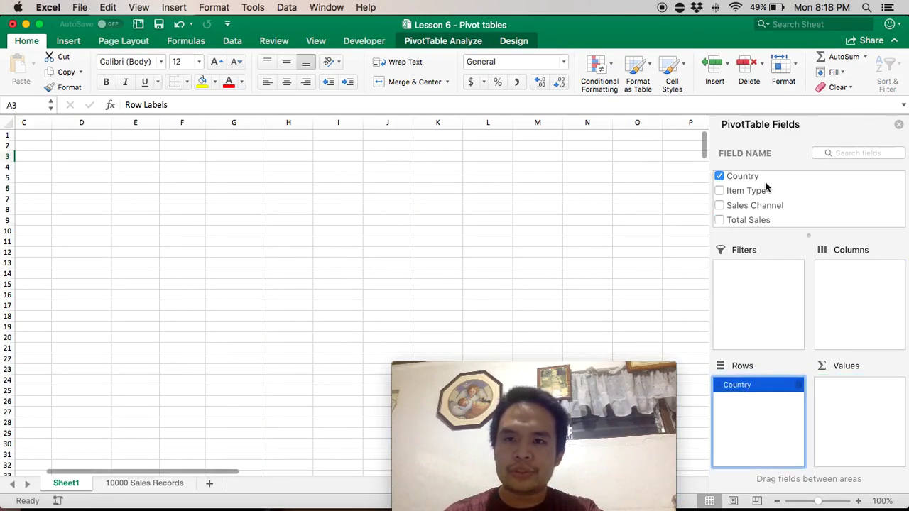
left_click_drag(757, 389, 618, 327)
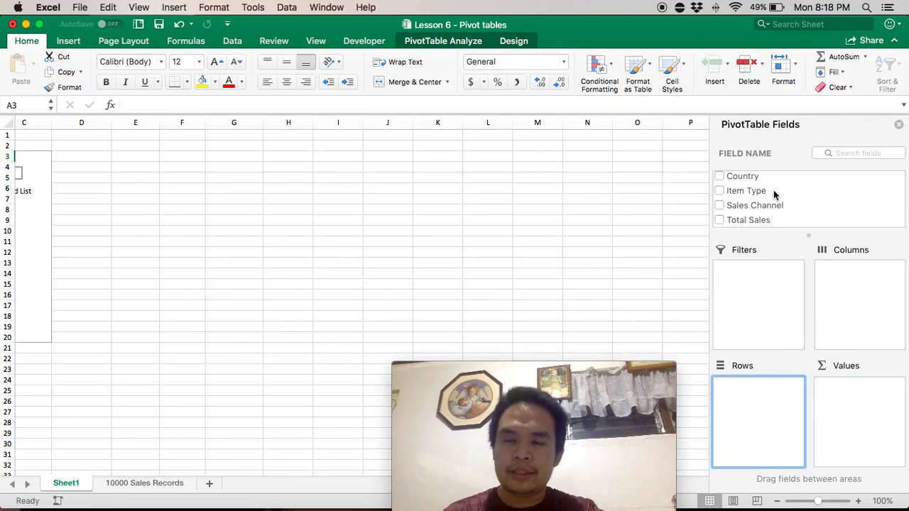
Step: Add Date as the row field, auto-grouped into Years, Quarters and Date
scroll(771, 201, "down", 2)
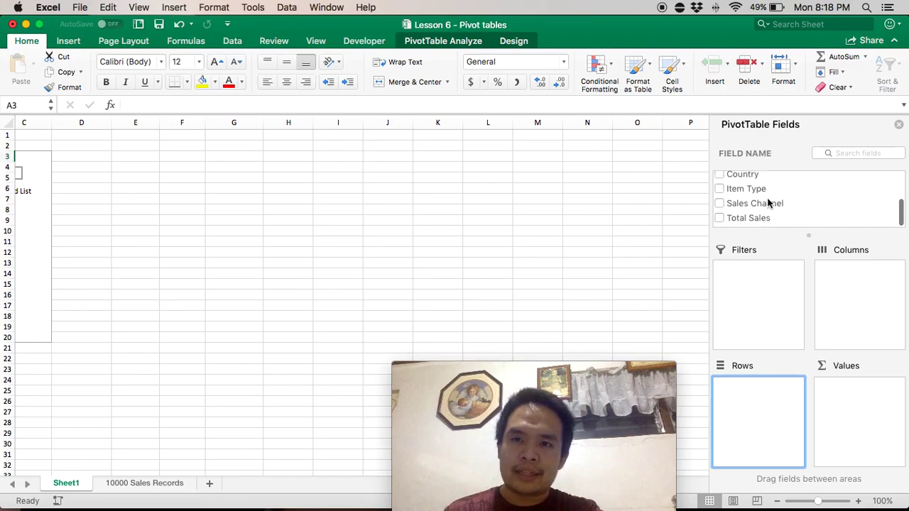
scroll(757, 206, "up", 3)
scroll(758, 206, "up", 1)
left_click_drag(739, 194, 749, 391)
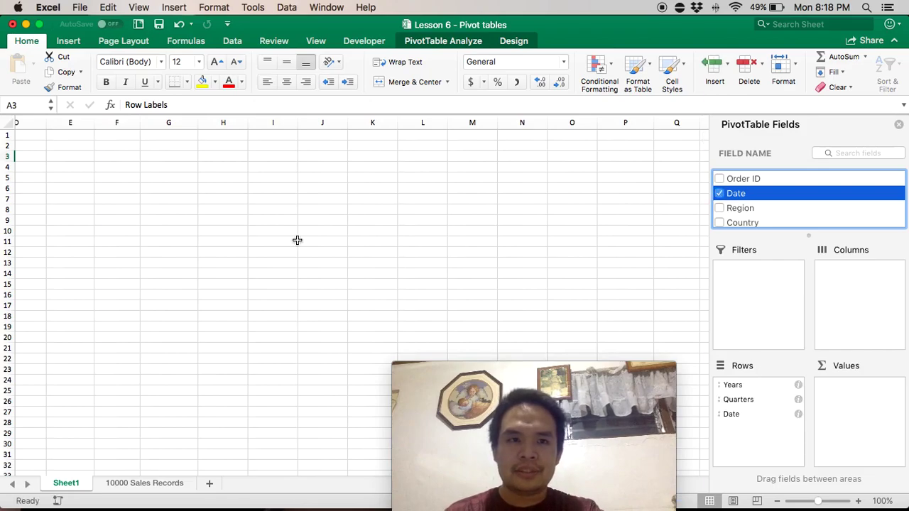
Step: Add Total Sales to Values, summing 2010–2017 Offline and Online sales to 13,333,551,314
scroll(361, 248, "left", 5)
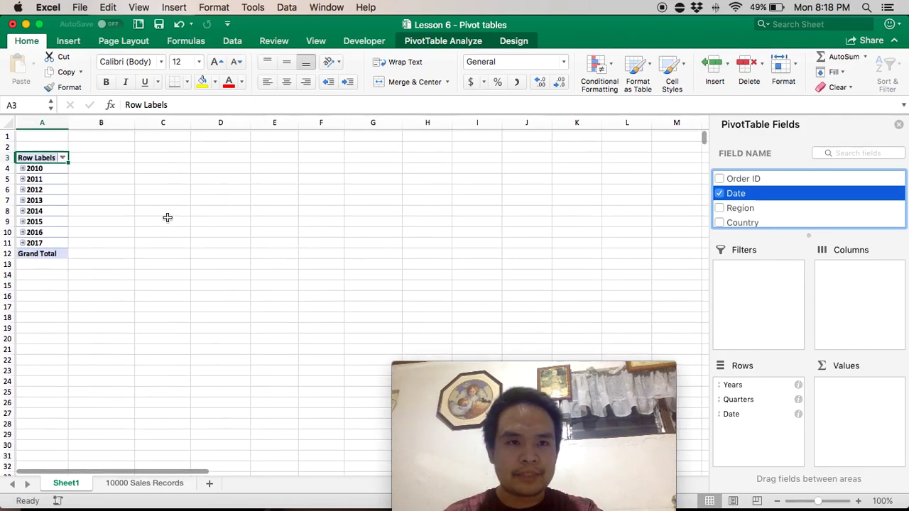
scroll(755, 212, "down", 4)
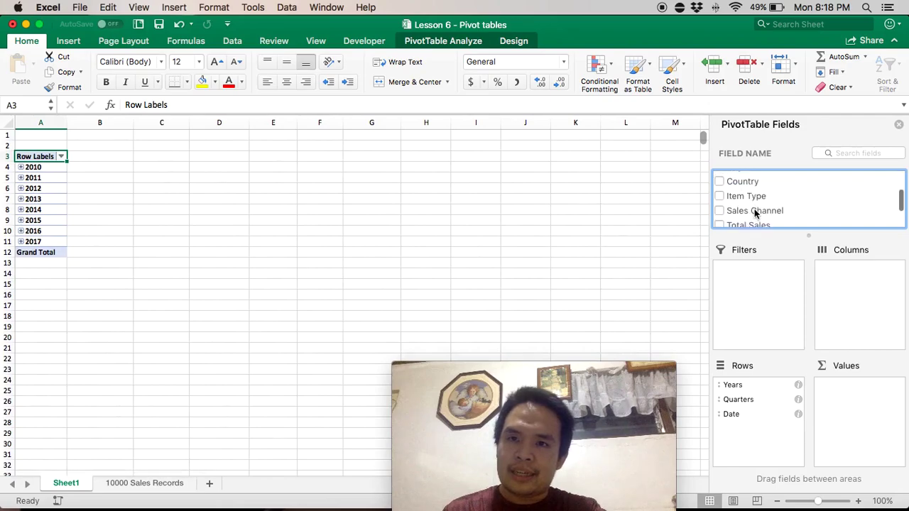
scroll(755, 212, "up", 2)
left_click_drag(735, 206, 885, 429)
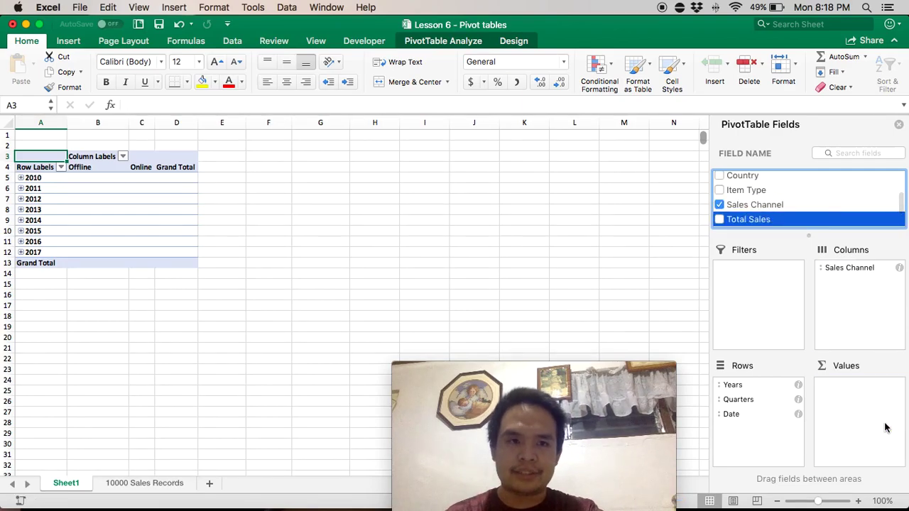
scroll(95, 185, "down", 1)
scroll(94, 185, "up", 5)
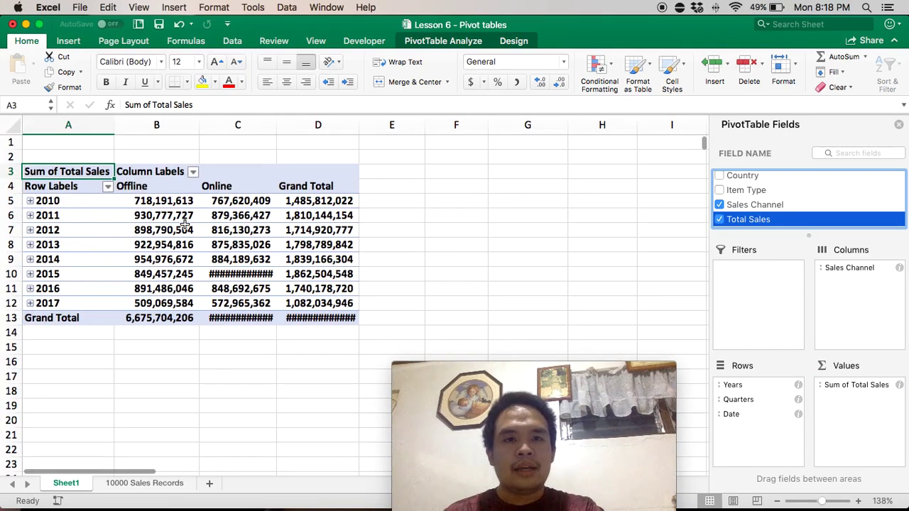
left_click(130, 226)
left_click(107, 216)
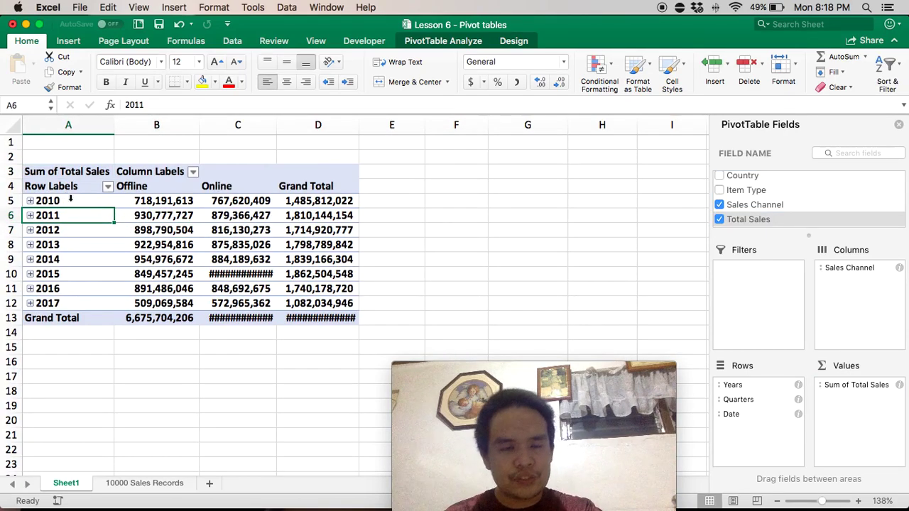
scroll(85, 296, "down", 1)
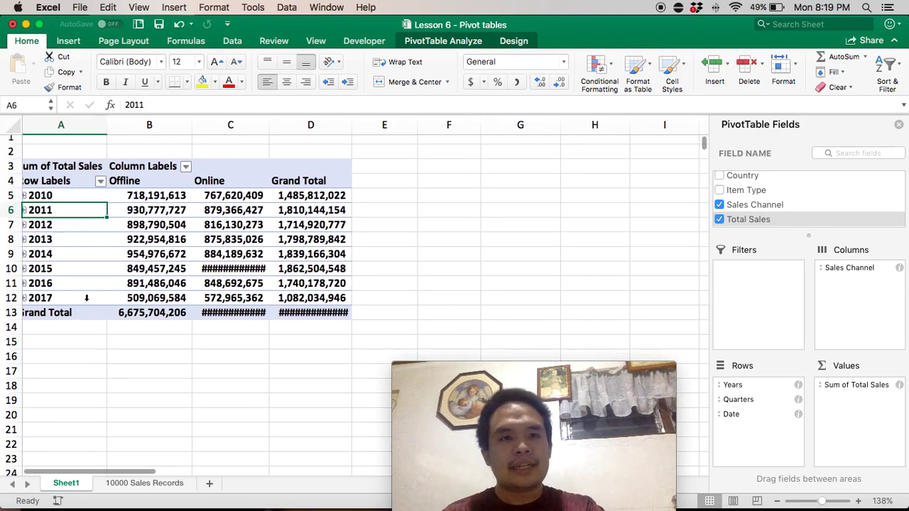
scroll(90, 298, "up", 1)
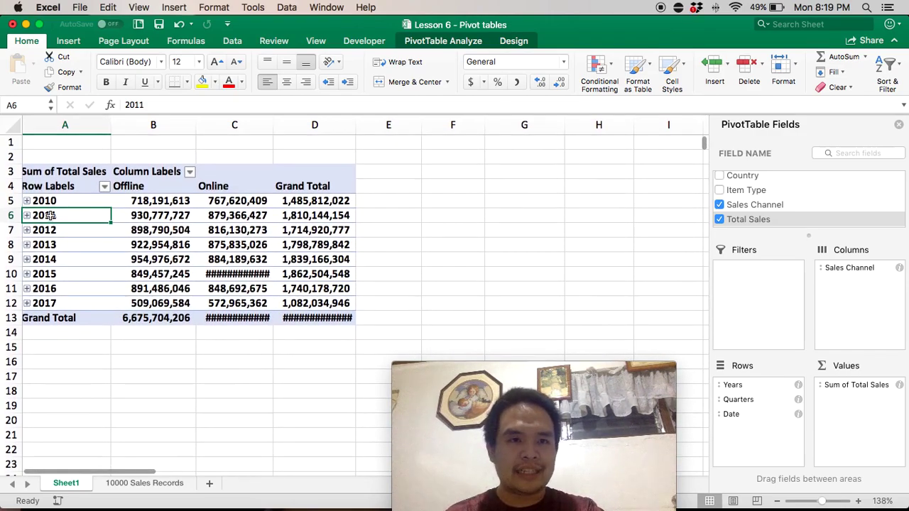
scroll(50, 215, "left", 1)
left_click(91, 201)
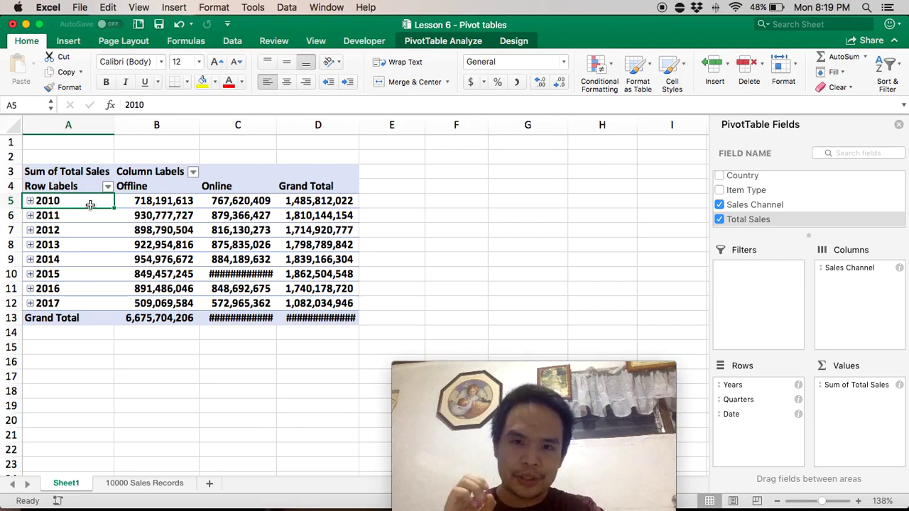
key("shift+Right")
key("shift+Down")
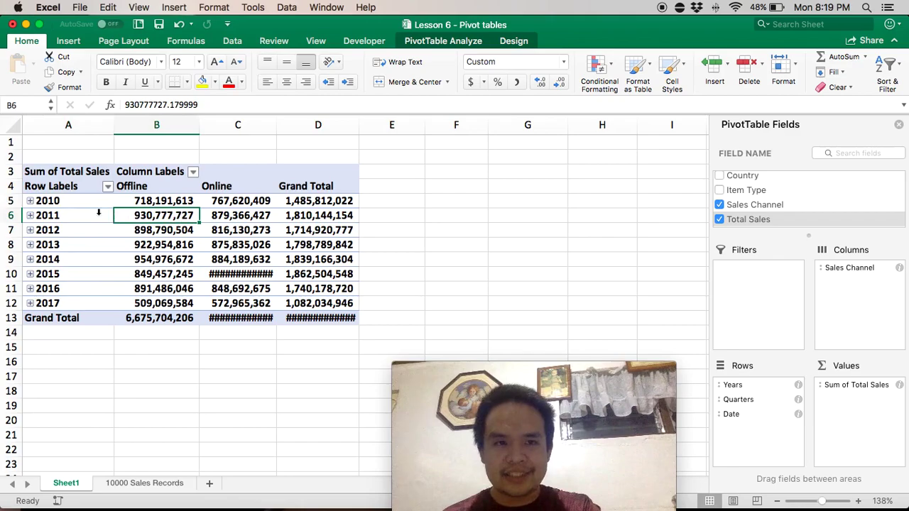
key("shift+Down")
key("shift+Down")
key("shift+Down")
key("shift+Down")
key("shift+Down")
key("shift+Down")
left_click(62, 204)
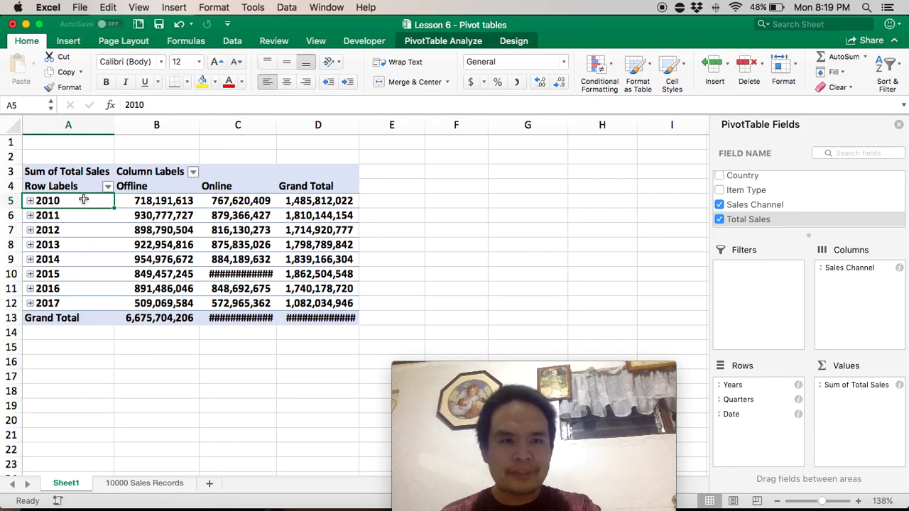
scroll(84, 200, "down", 1)
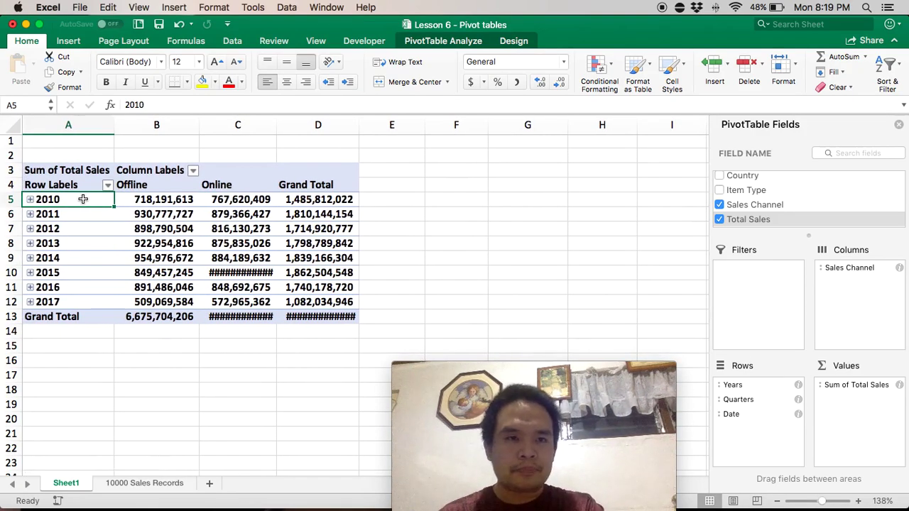
scroll(83, 199, "down", 1)
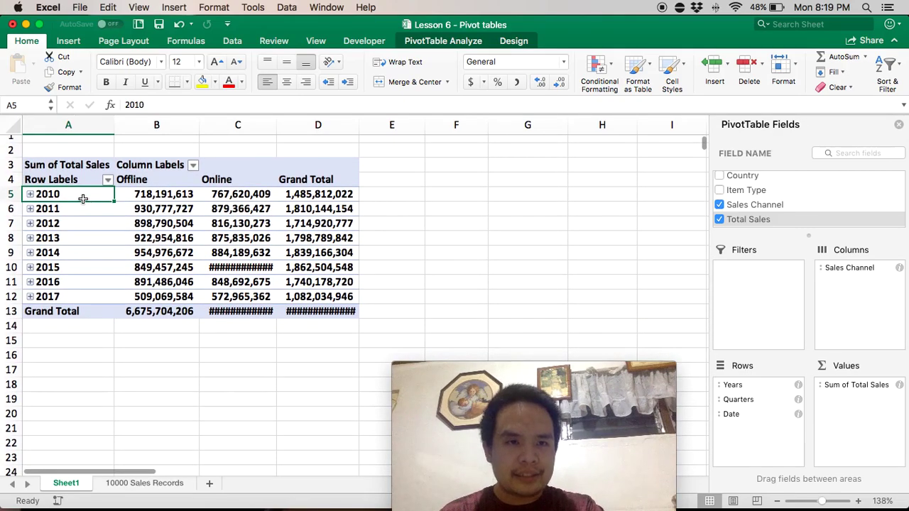
Step: Regroup the pivot's dates by Months only, giving Jan through Dec rows
right_click(83, 202)
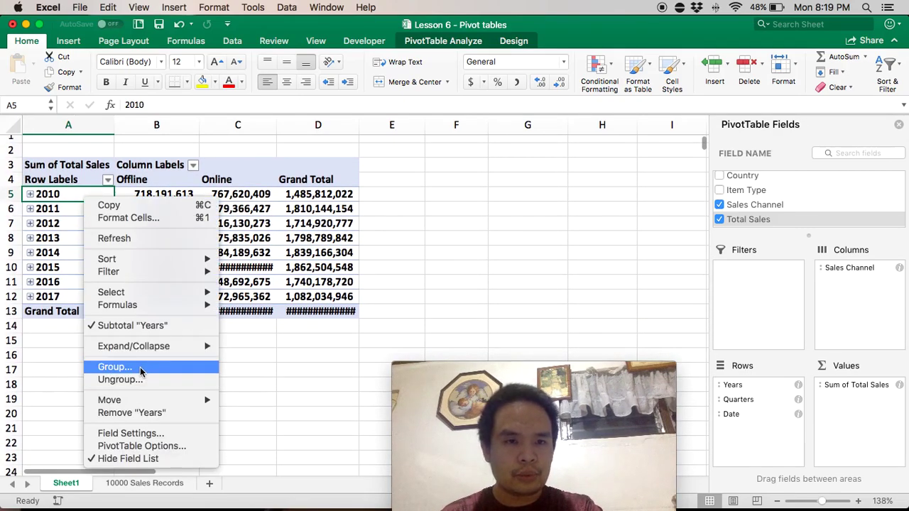
left_click(141, 371)
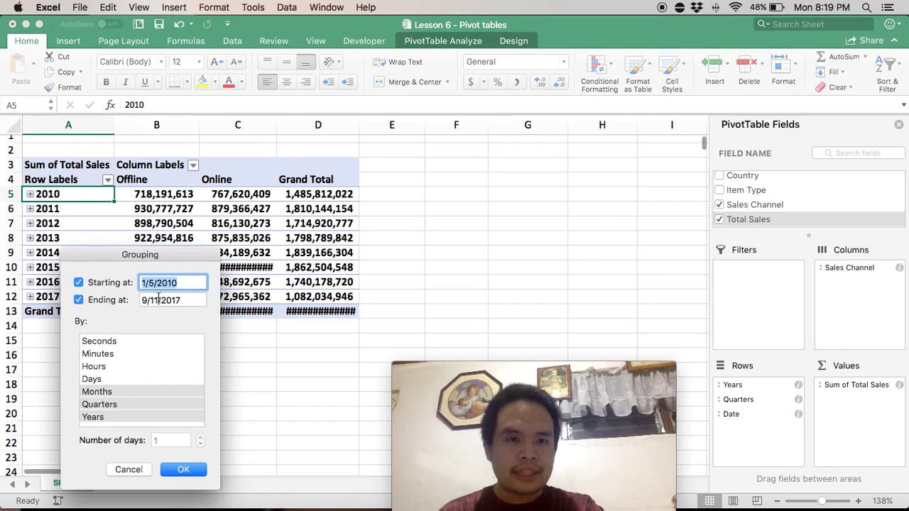
left_click_drag(157, 267, 433, 94)
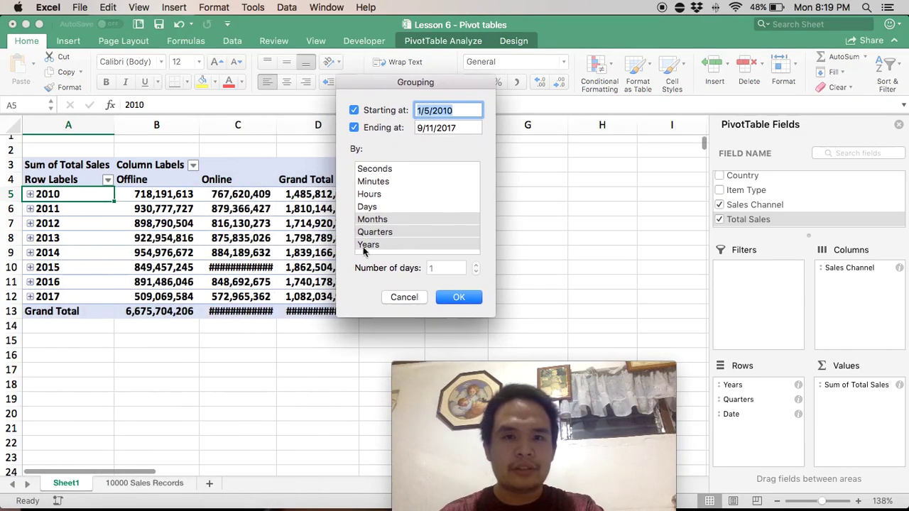
left_click(389, 222)
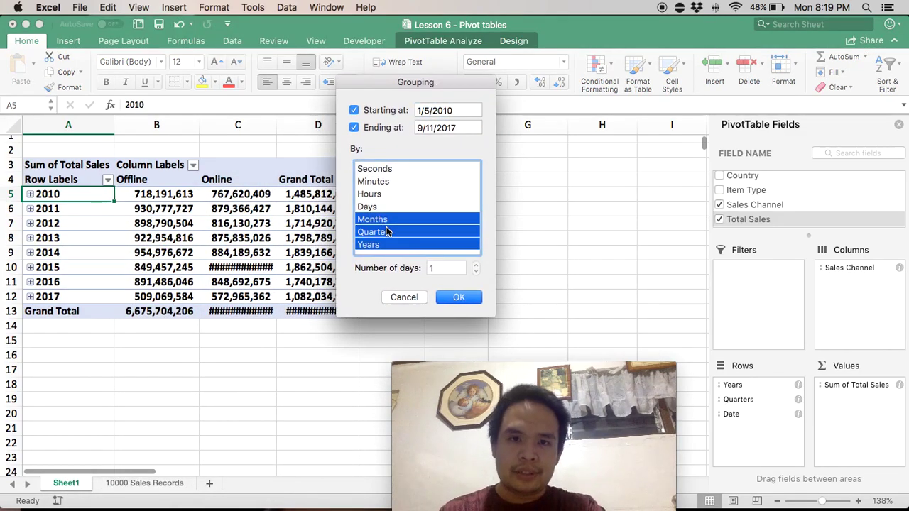
left_click(388, 221)
left_click(381, 232)
left_click(380, 246)
left_click(388, 233)
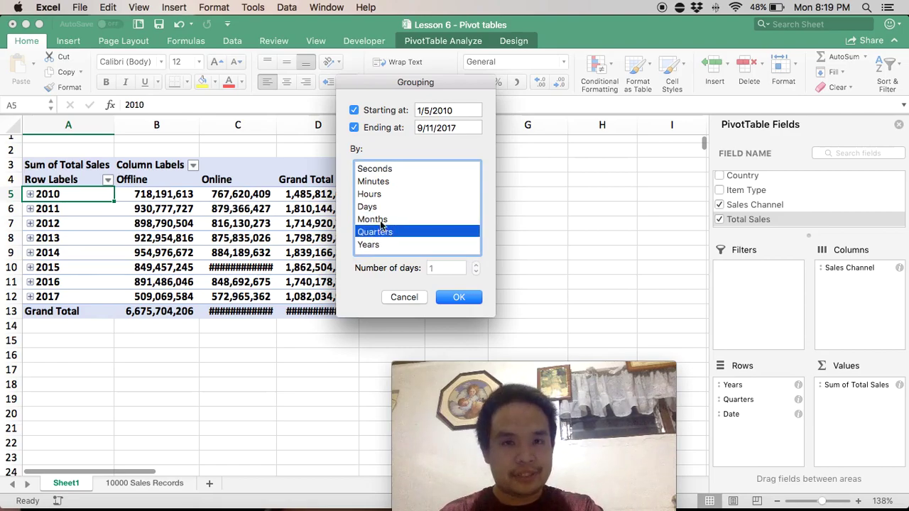
left_click(389, 208)
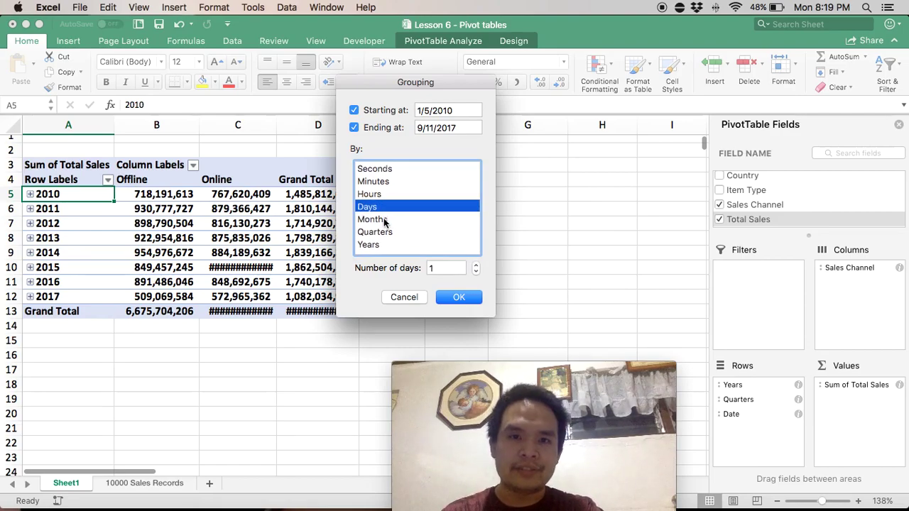
left_click(383, 222)
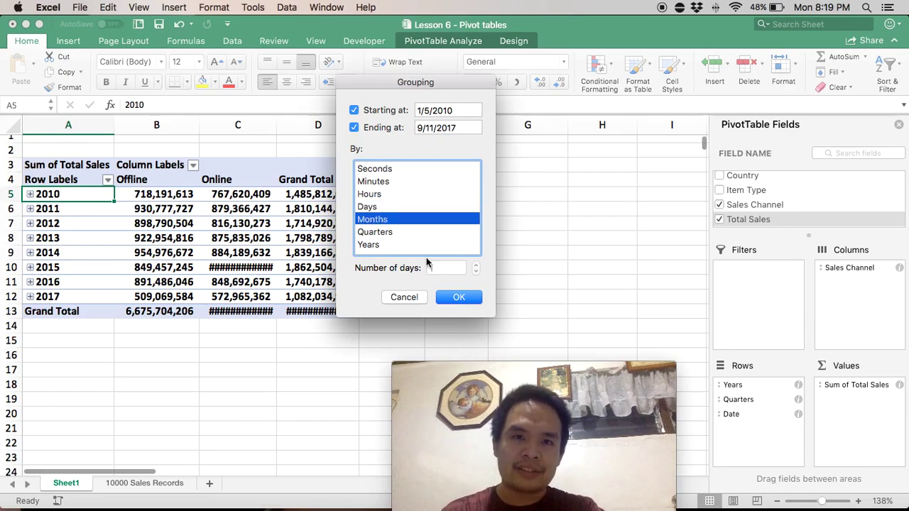
left_click(463, 297)
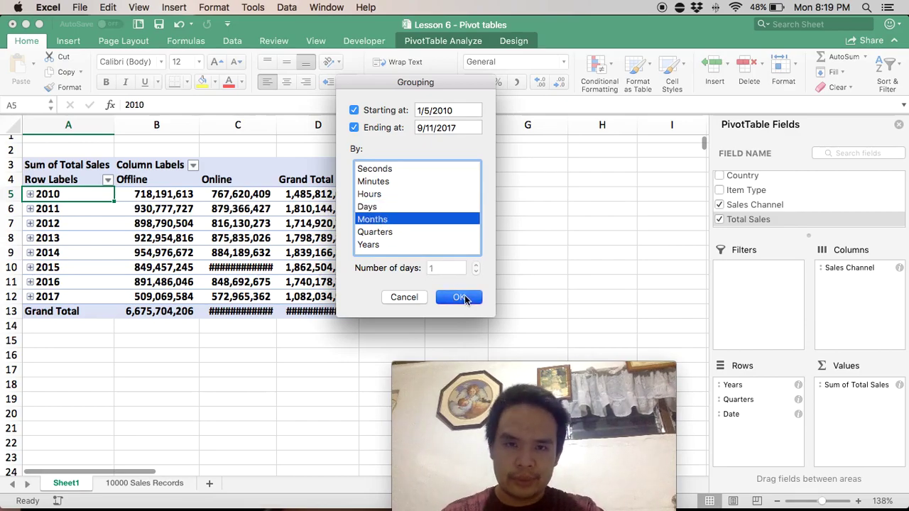
Step: Inspect the Offline and Online columns and the Jan and Apr month rows
left_click(153, 183)
left_click(222, 187)
left_click(70, 196)
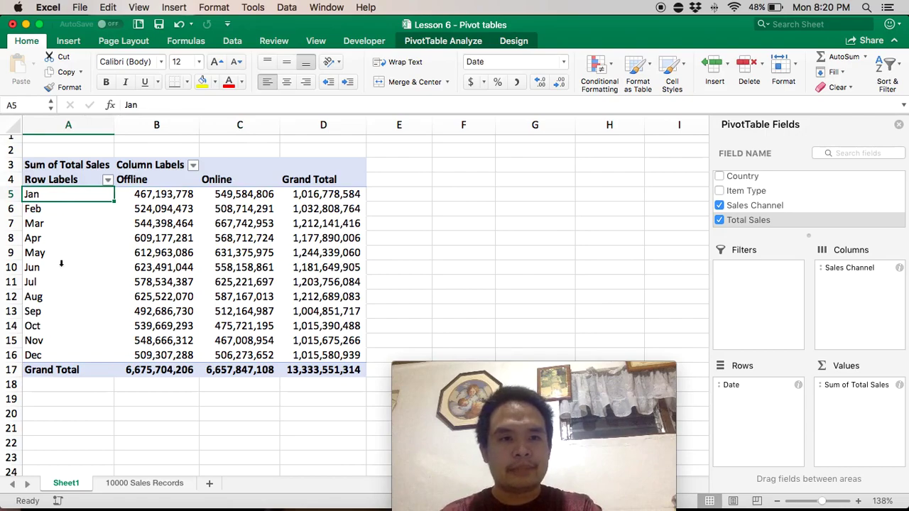
left_click(126, 238)
left_click(71, 238)
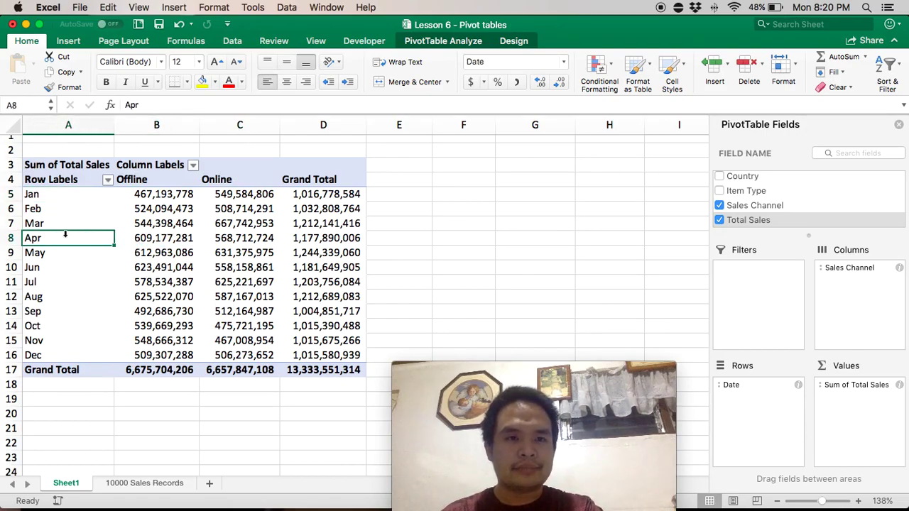
Step: Regroup the month rows by Quarters only
right_click(64, 238)
left_click(103, 402)
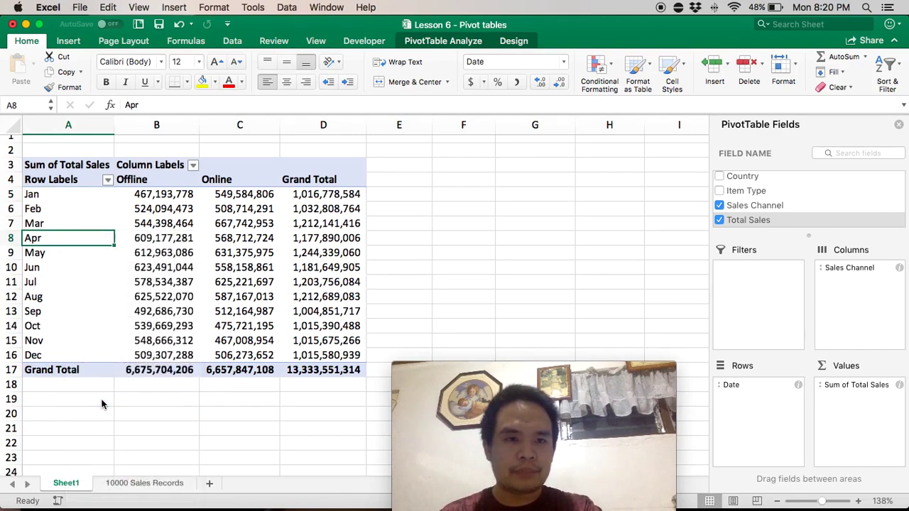
left_click(61, 424)
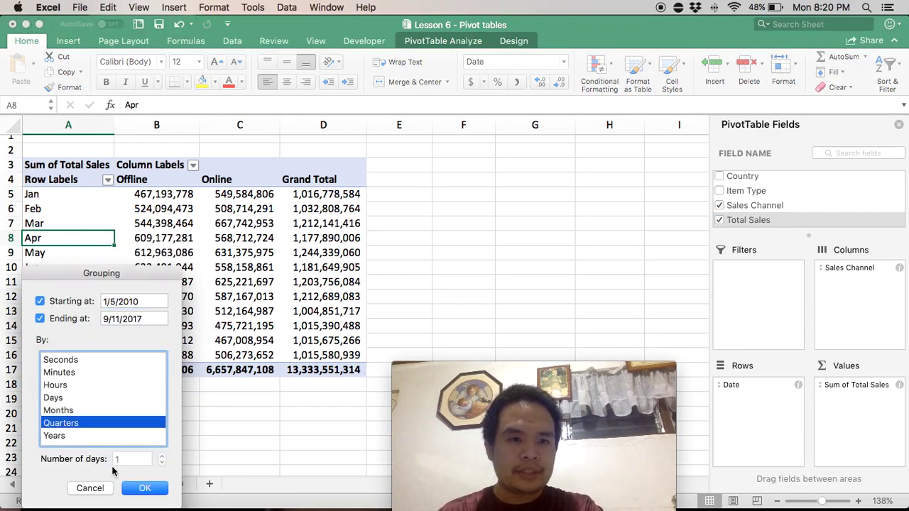
left_click(140, 488)
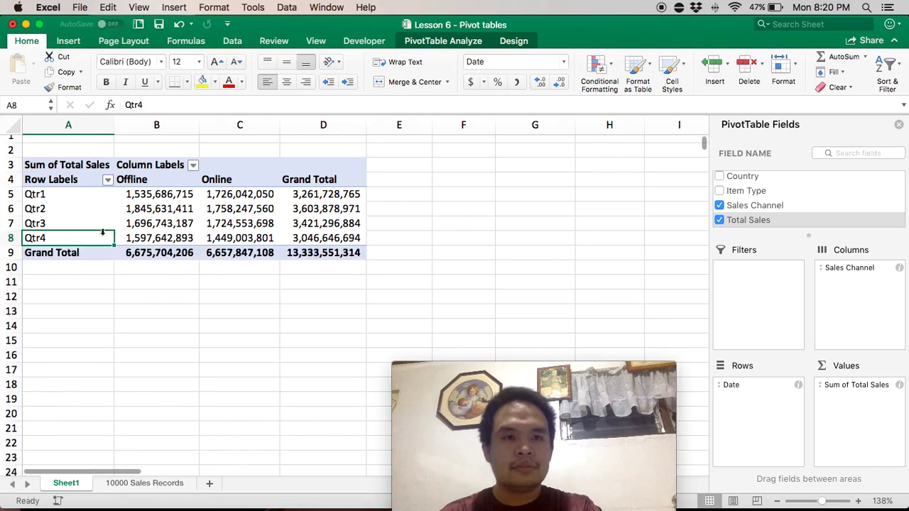
Step: Review the resulting Qtr1, Qtr2 and Qtr3 row labels
left_click(71, 224)
left_click(74, 194)
left_click(82, 209)
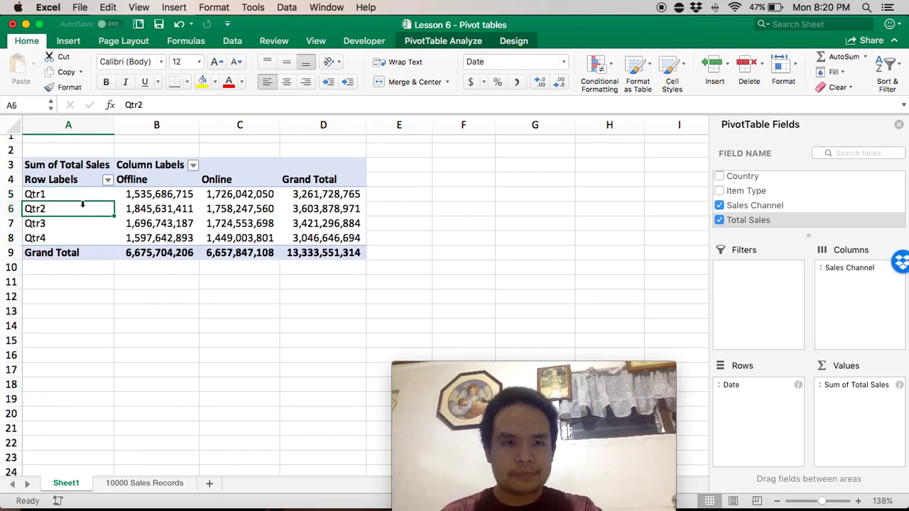
left_click(87, 196)
left_click(87, 206)
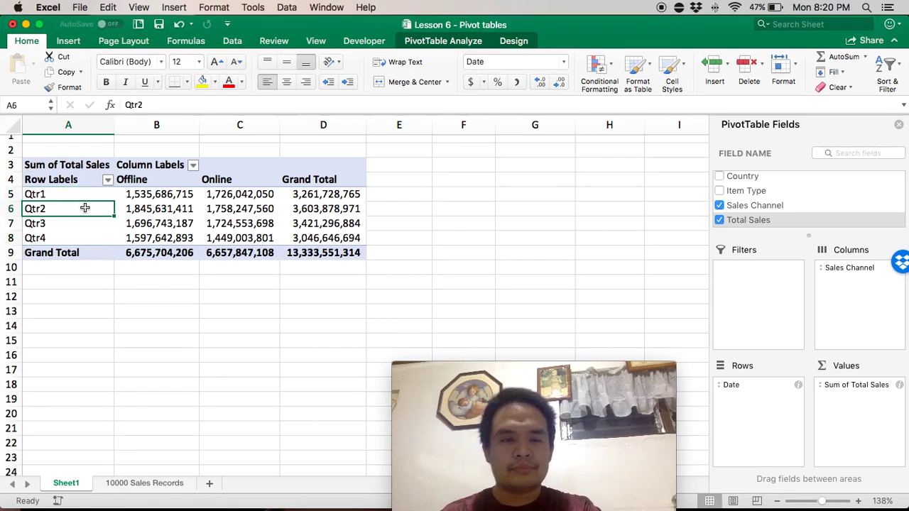